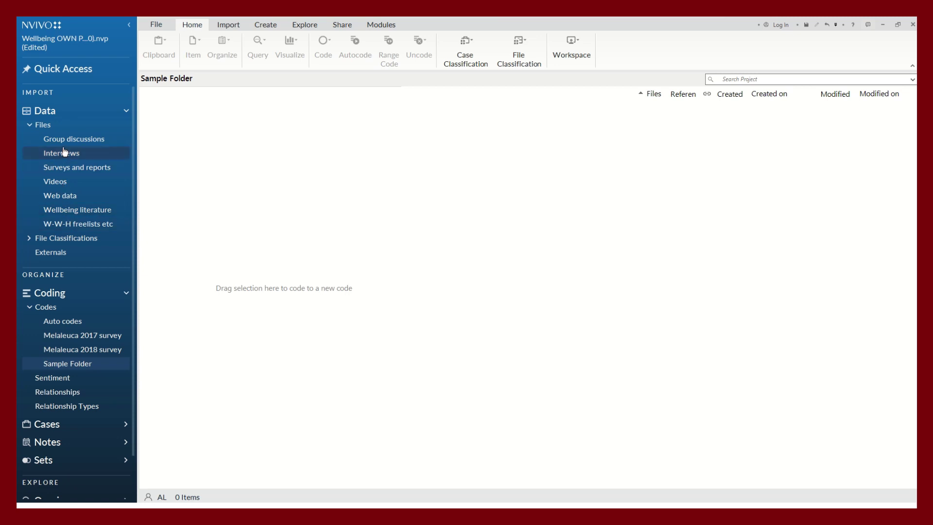
- Open the empty Sample Folder under Codes and close the Codes information panel
left_click(89, 143)
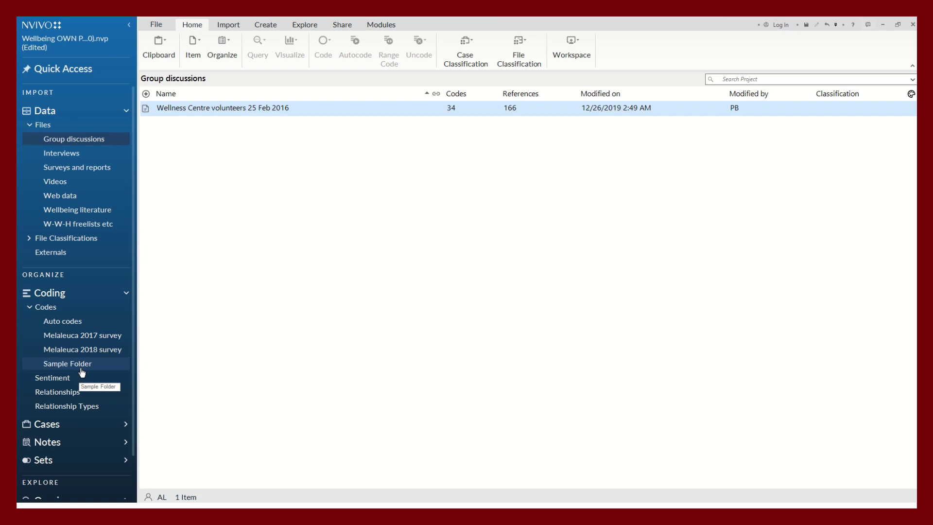
left_click(69, 311)
right_click(69, 311)
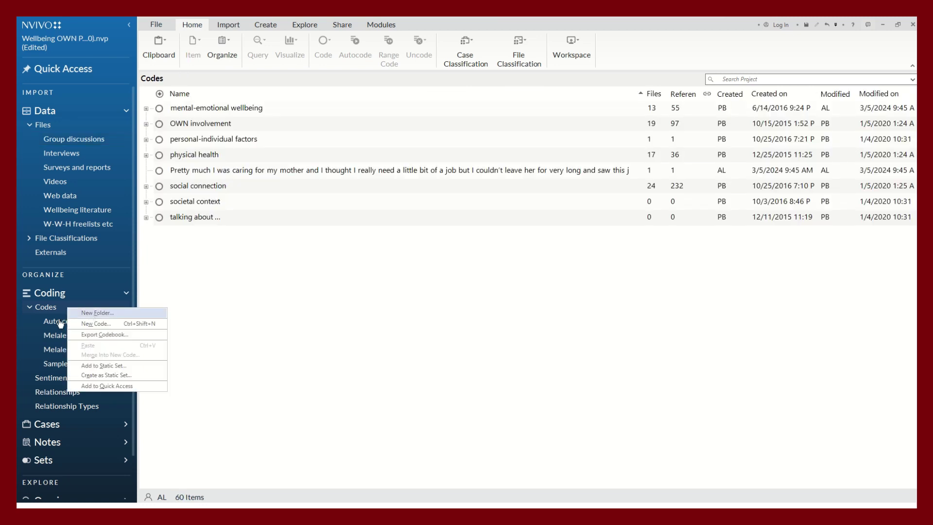
left_click(40, 350)
left_click(73, 364)
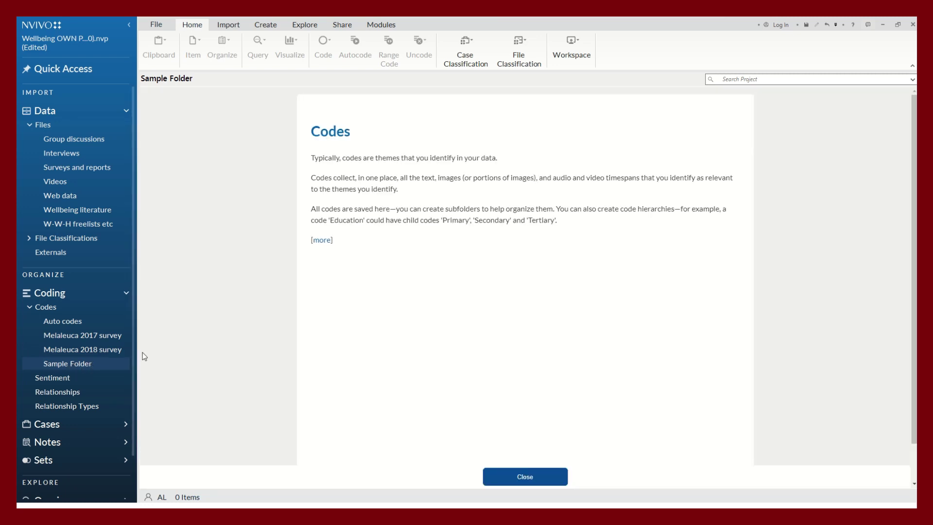
left_click(527, 476)
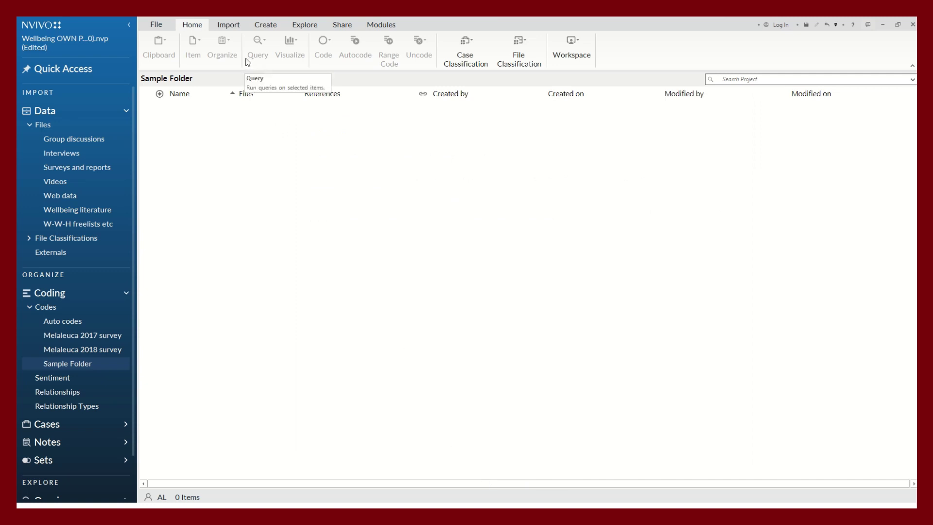
- Create a Dark Blue code 'Community' described as 'Informal and formal social network'
left_click(270, 27)
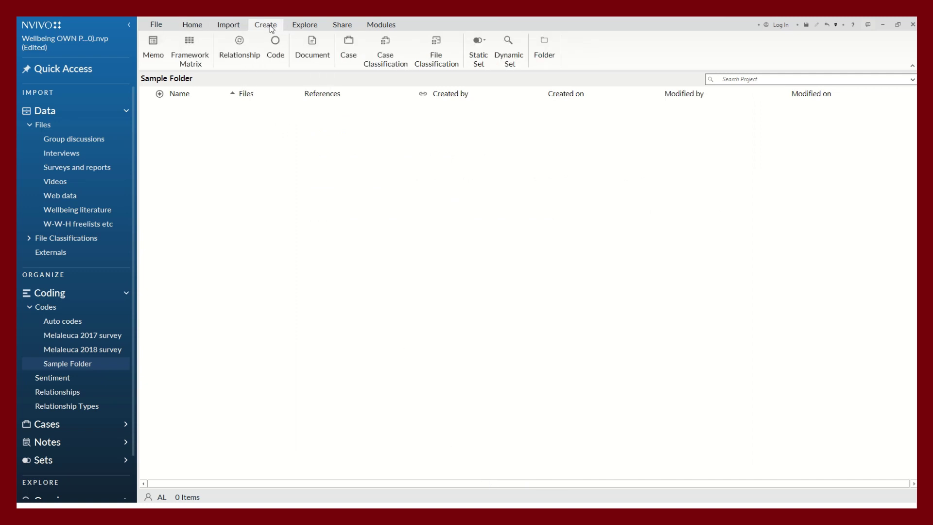
left_click(286, 47)
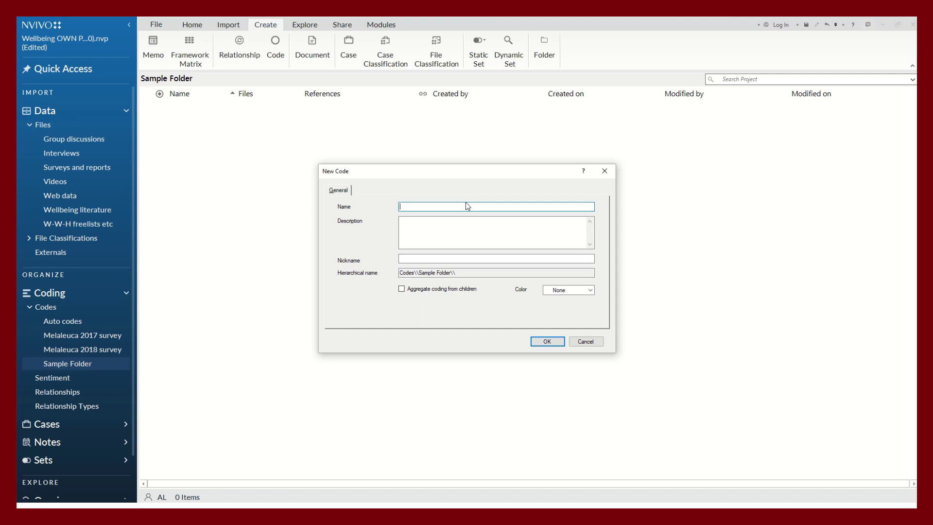
type("Community")
left_click(471, 235)
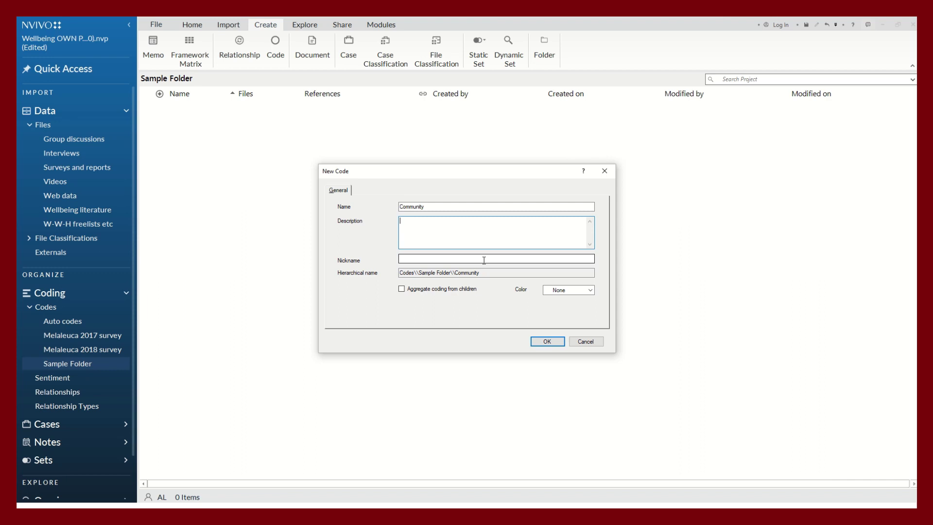
type("Informal and formal social networks")
left_click(575, 290)
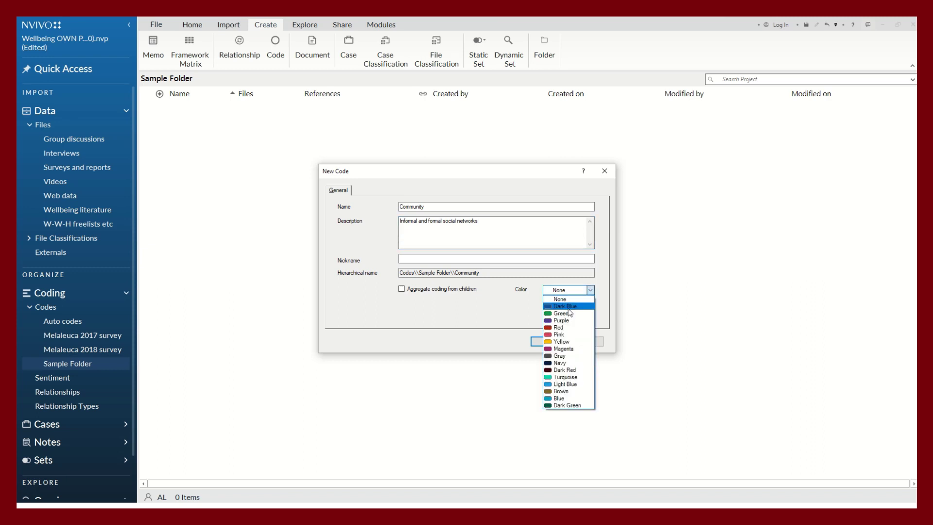
left_click(569, 307)
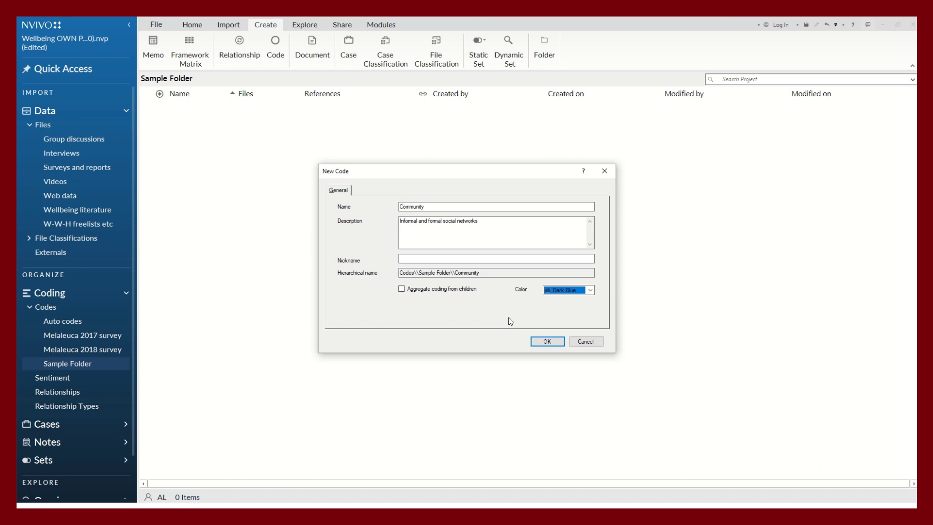
left_click(548, 346)
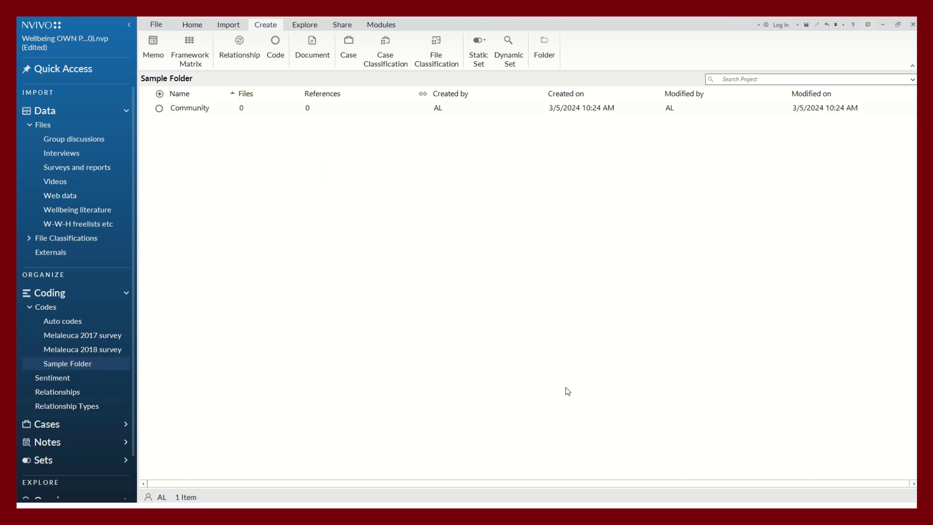
- Create a Purple code named 'Physical wellbeing' in Sample Folder
left_click(275, 46)
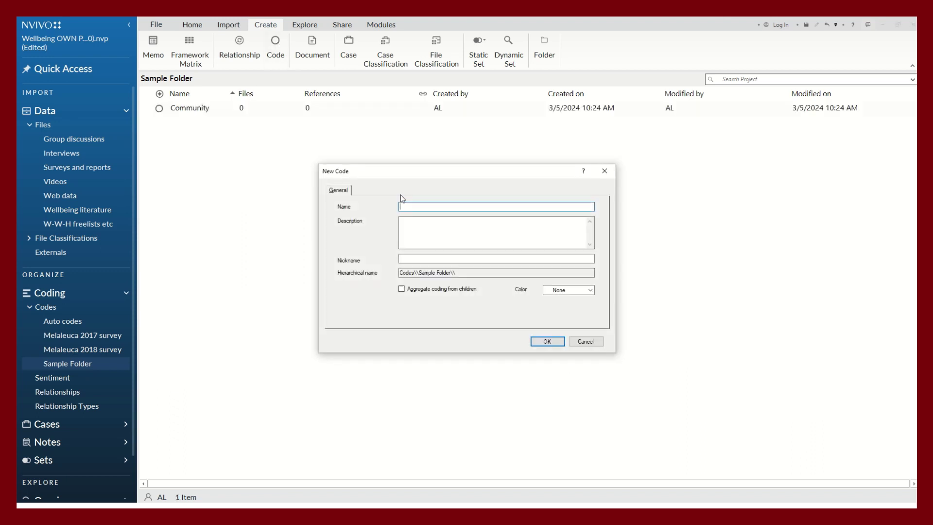
type("Physical wellbeing")
left_click(437, 228)
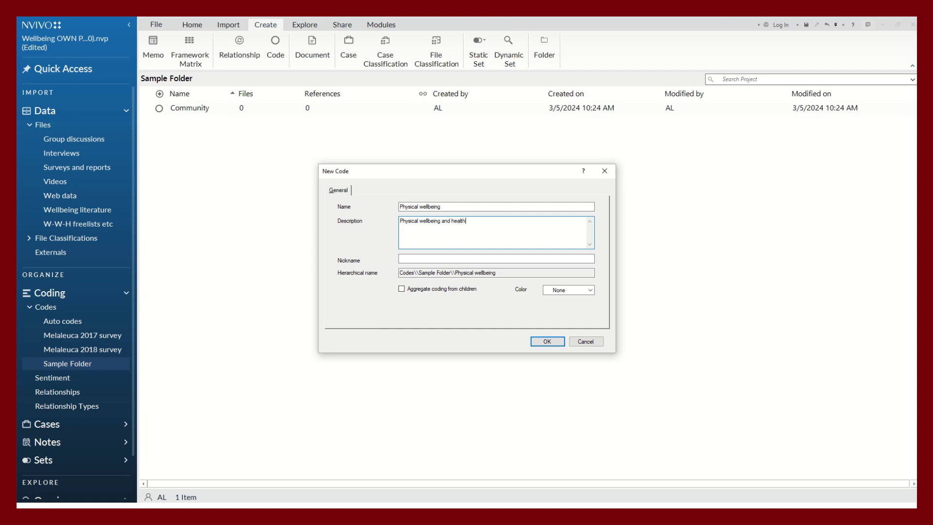
left_click(563, 290)
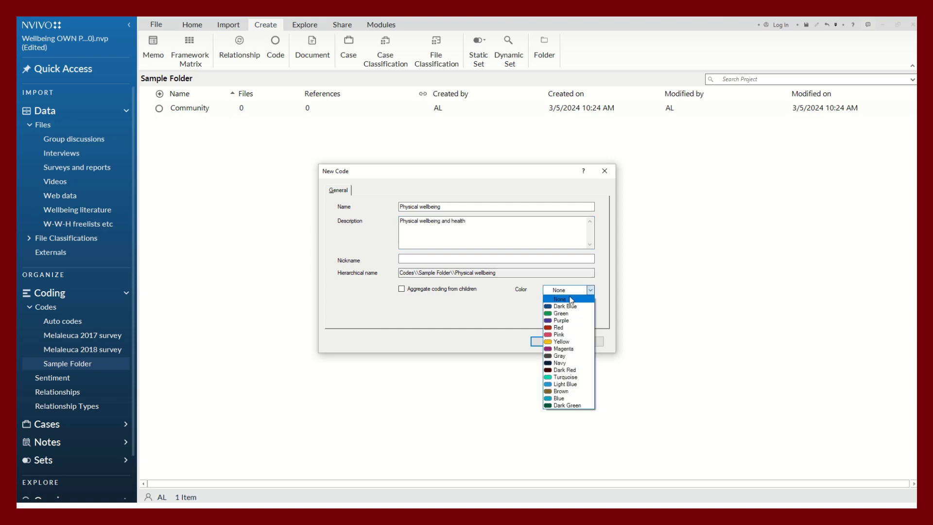
left_click(564, 320)
left_click(541, 342)
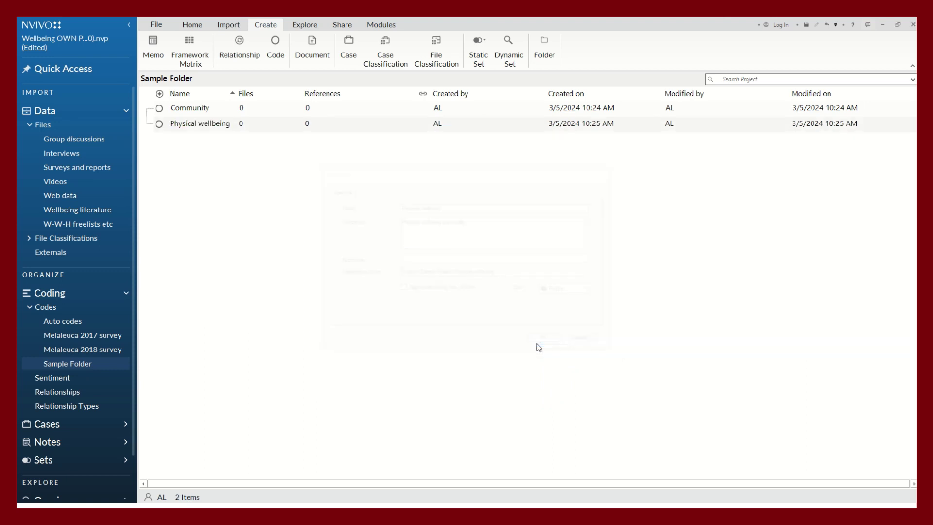
- Create a Yellow 'Emotional wellbeing' code described as emotional wellbeing and health
left_click(282, 59)
type("Em")
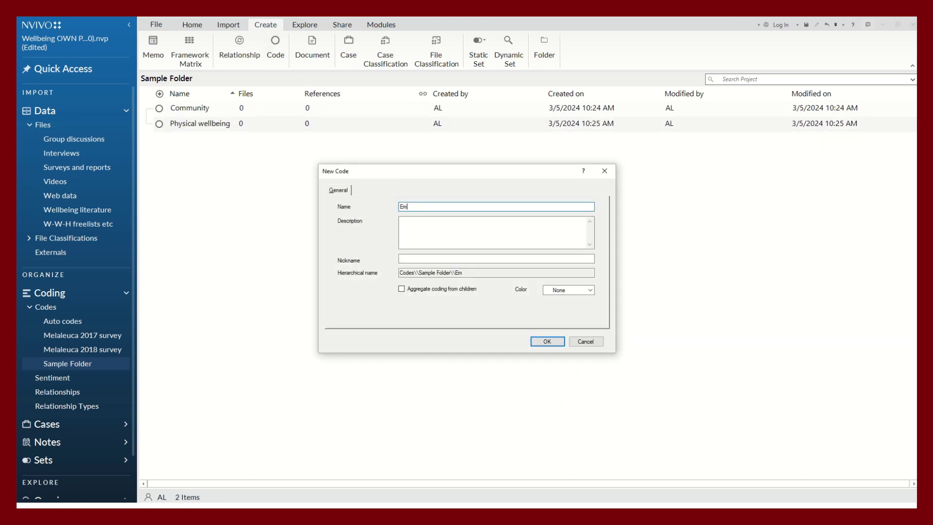
type("otional wellbeing")
left_click(485, 225)
type("Emo")
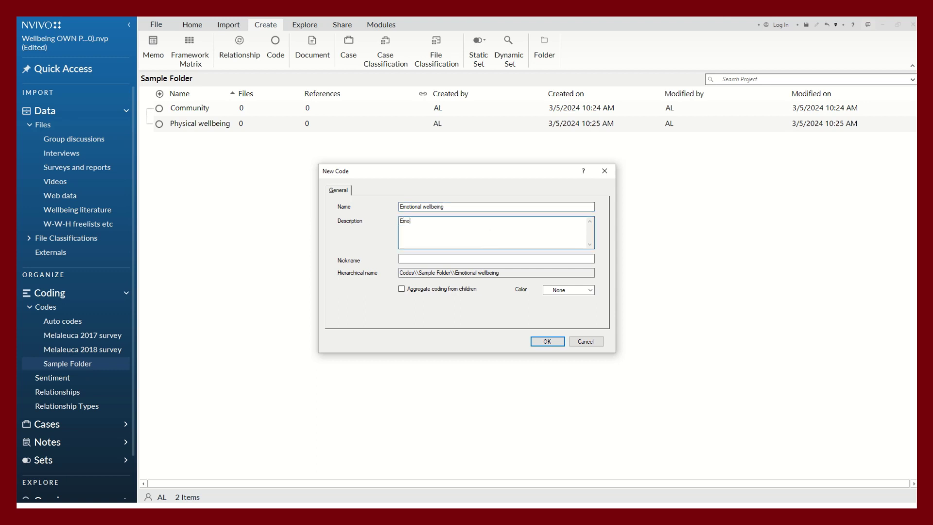
type("tional wellbeing and health")
left_click(559, 290)
left_click(559, 328)
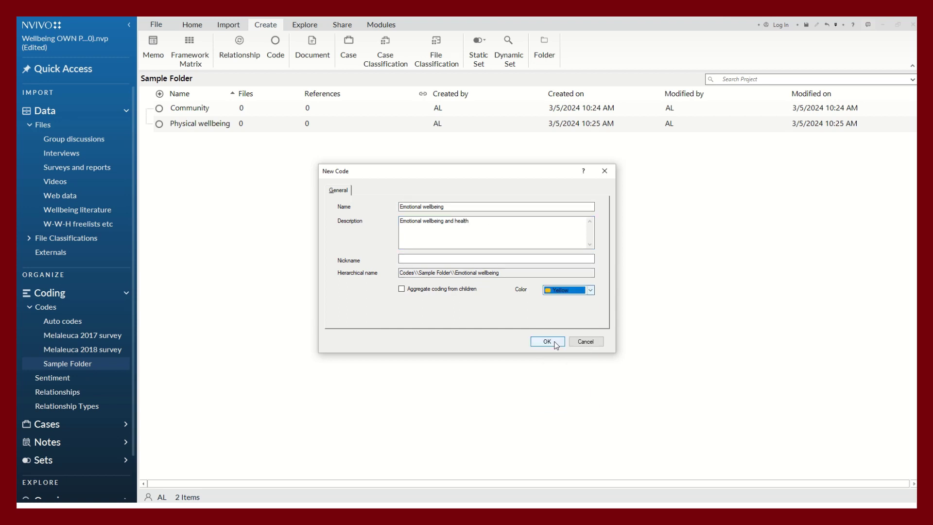
left_click(547, 342)
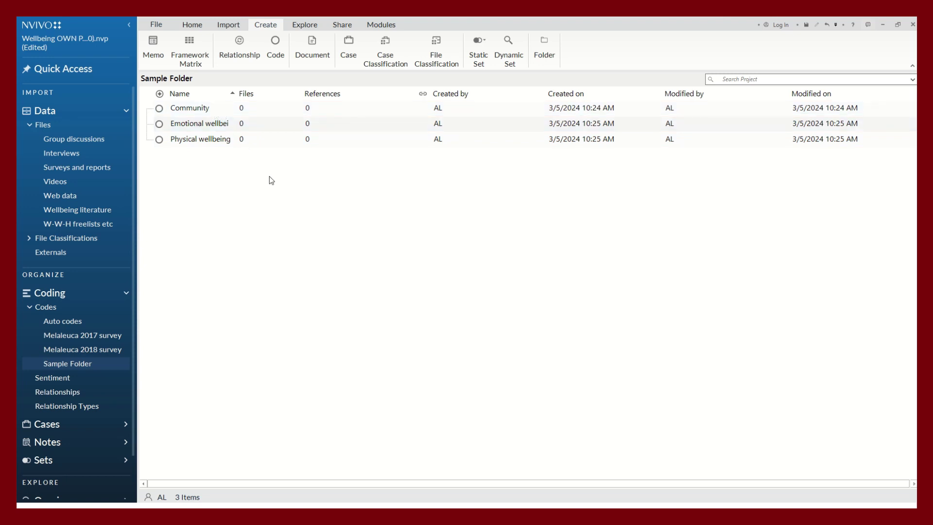
- Open the Wellness Centre volunteers transcript from Group discussions
left_click(246, 124)
left_click(63, 140)
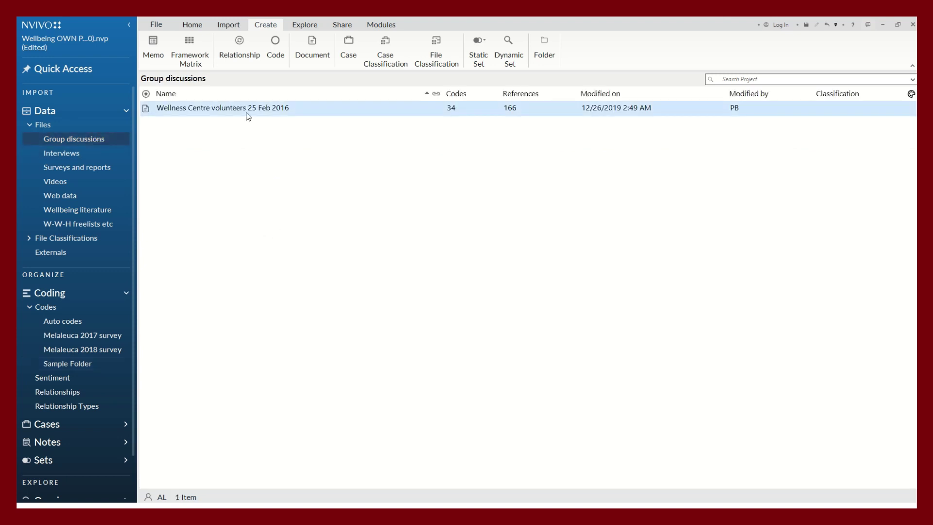
double_click(248, 109)
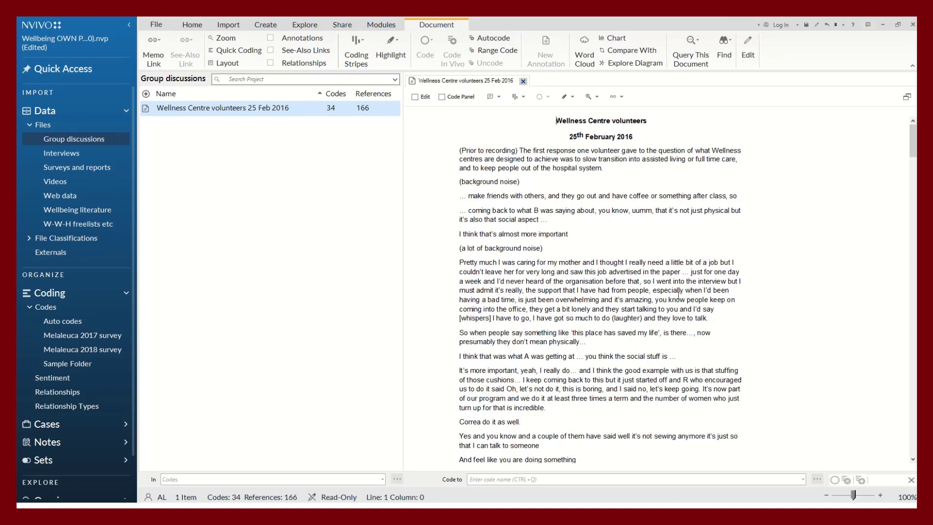
- Code the line 'I think that's almost more important' to the Community code
left_click_drag(571, 236, 460, 238)
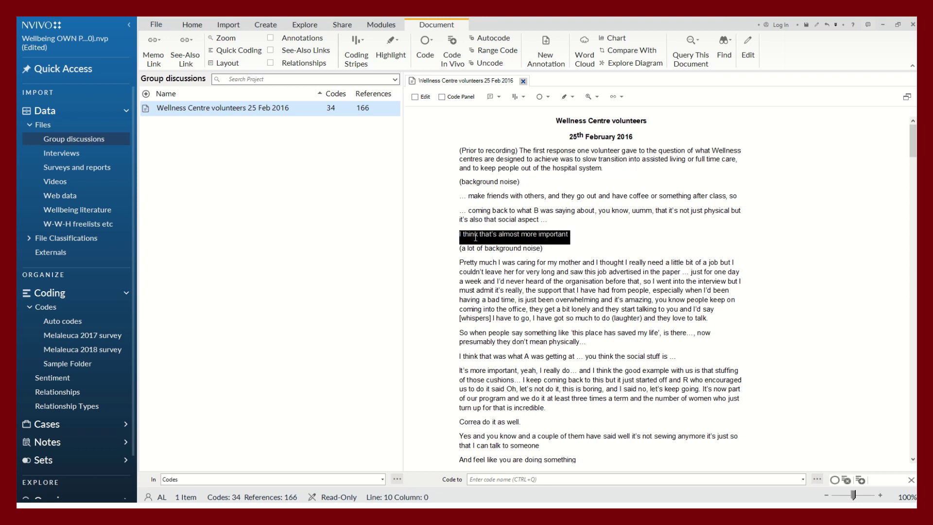
right_click(493, 239)
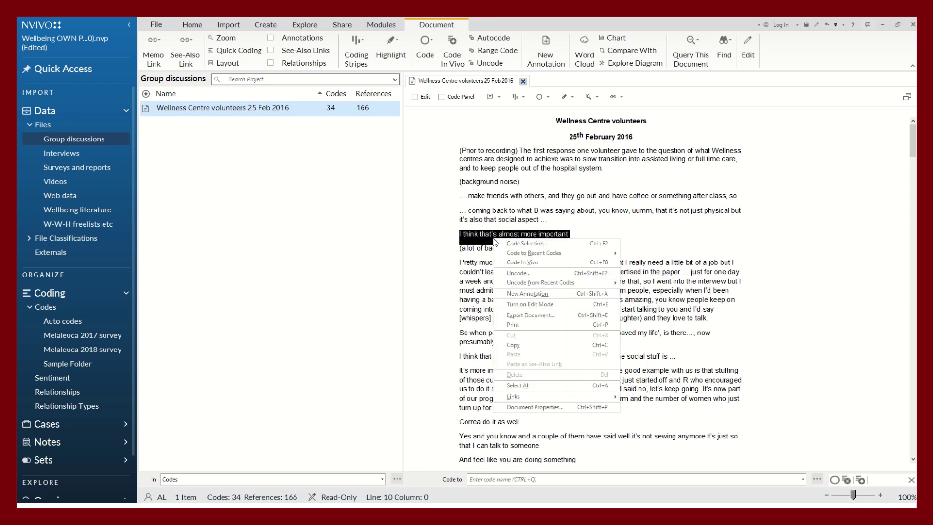
left_click(532, 245)
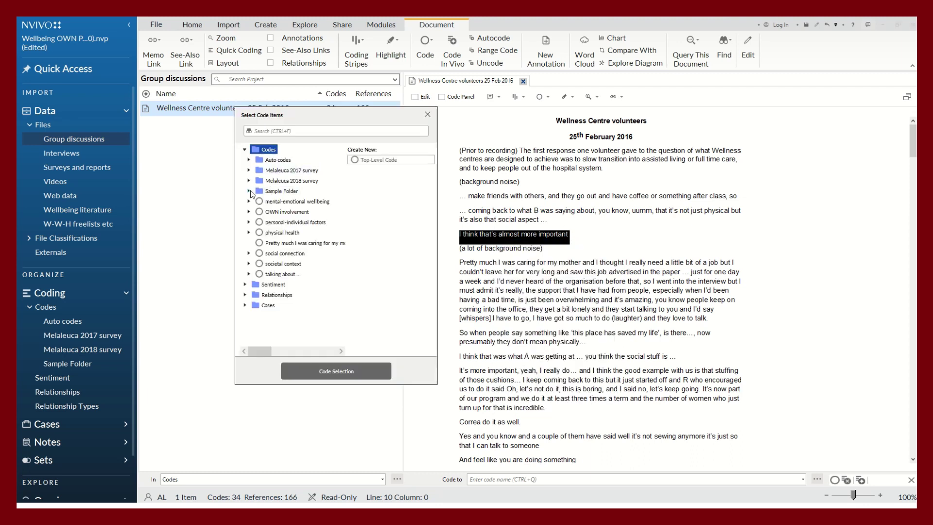
left_click(248, 192)
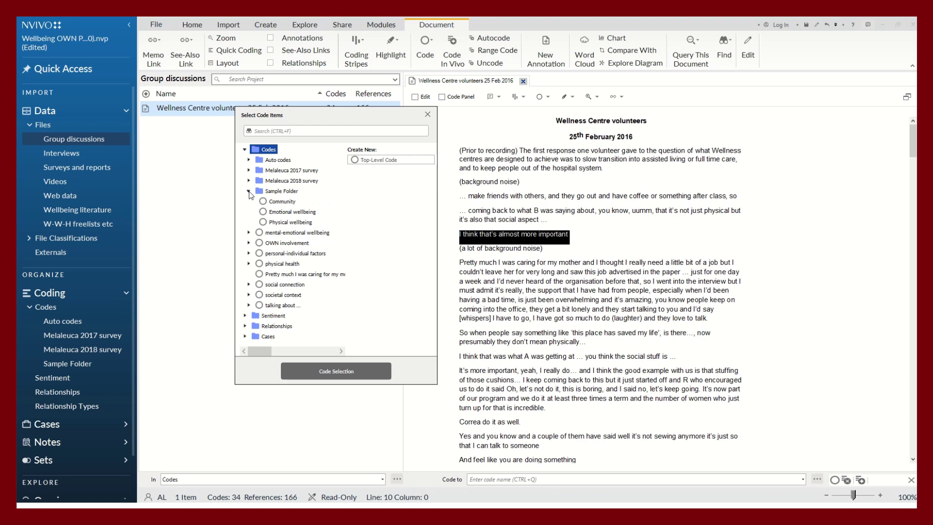
left_click(274, 203)
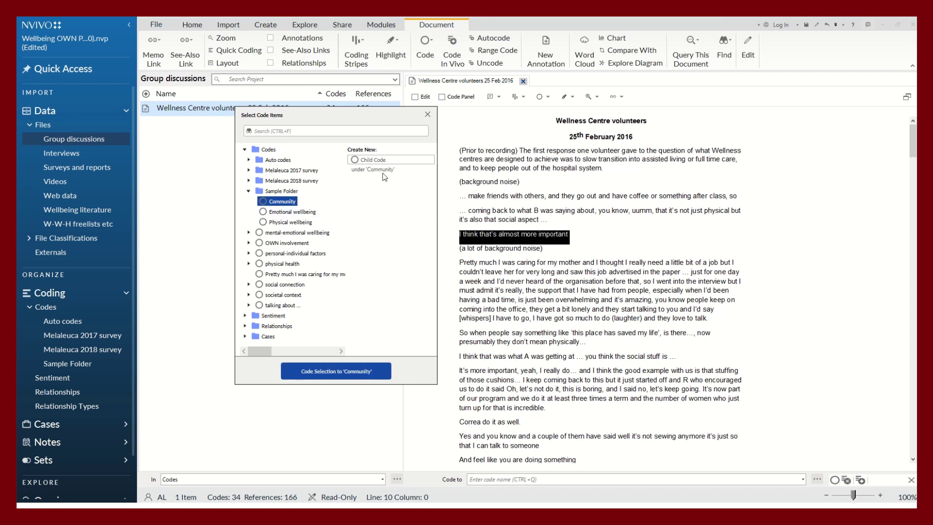
left_click(353, 371)
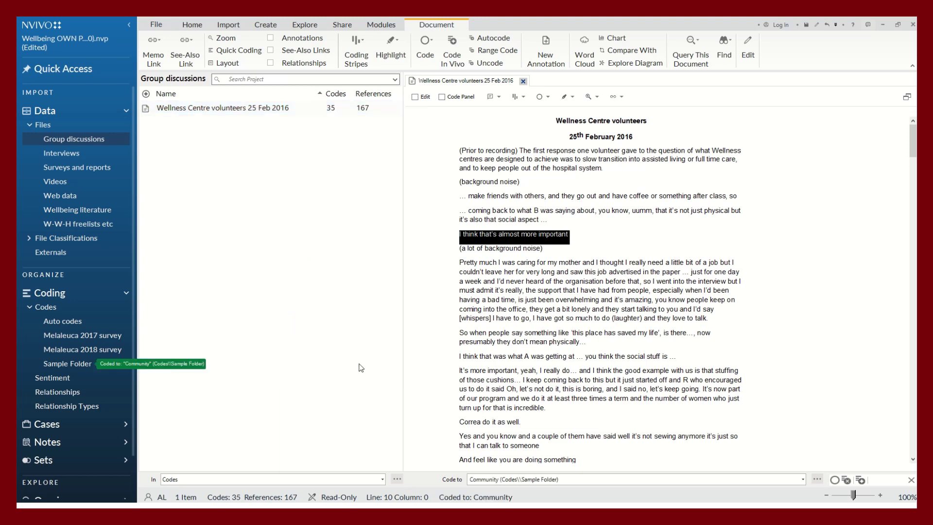
left_click(550, 328)
- Code the 'less threatening' passage to Emotional wellbeing
scroll(552, 330, "down", 5)
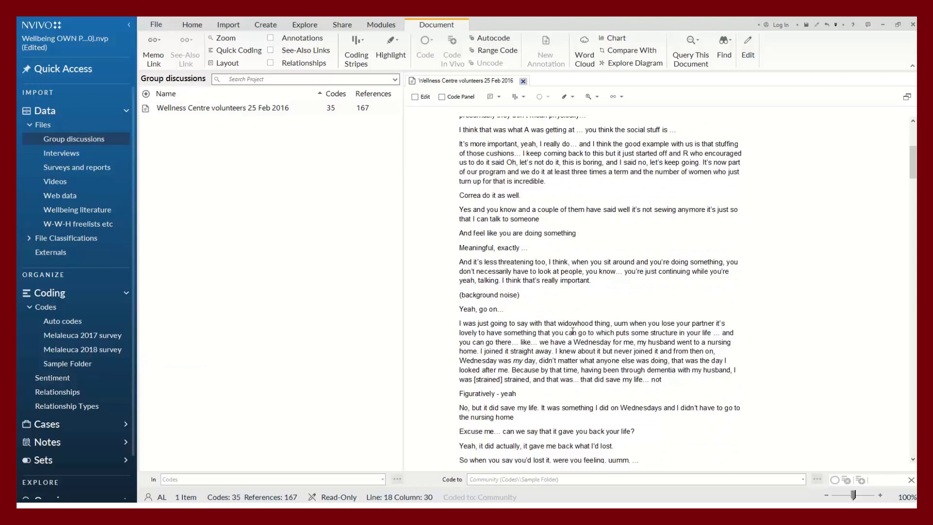
triple_click(593, 283)
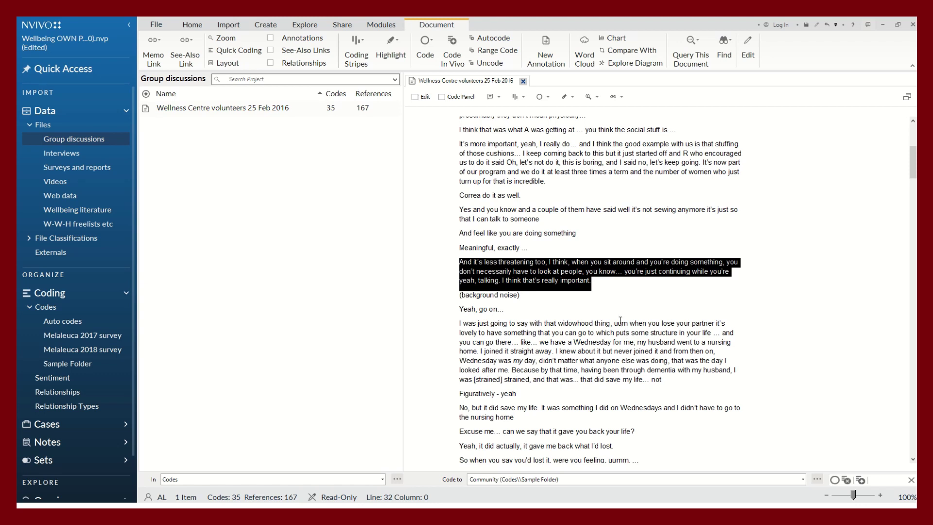
left_click_drag(594, 282, 455, 267)
right_click(562, 272)
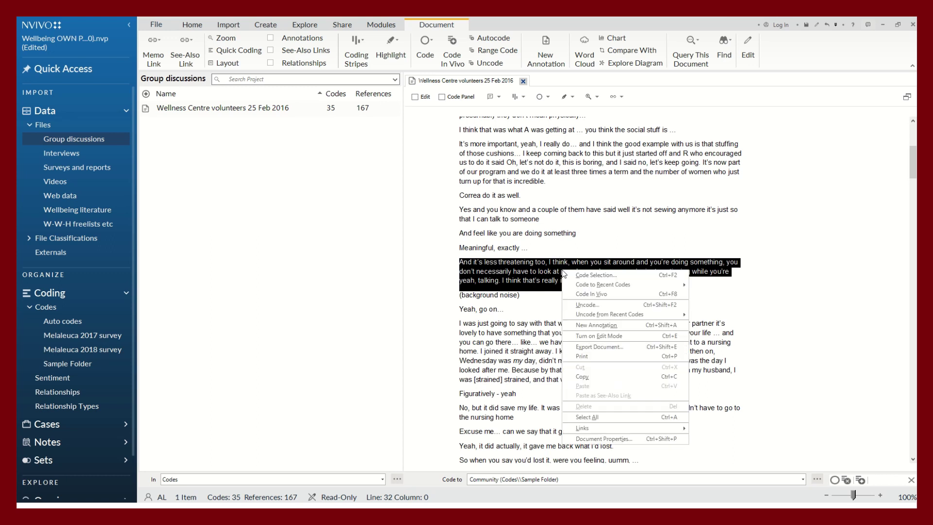
left_click(597, 276)
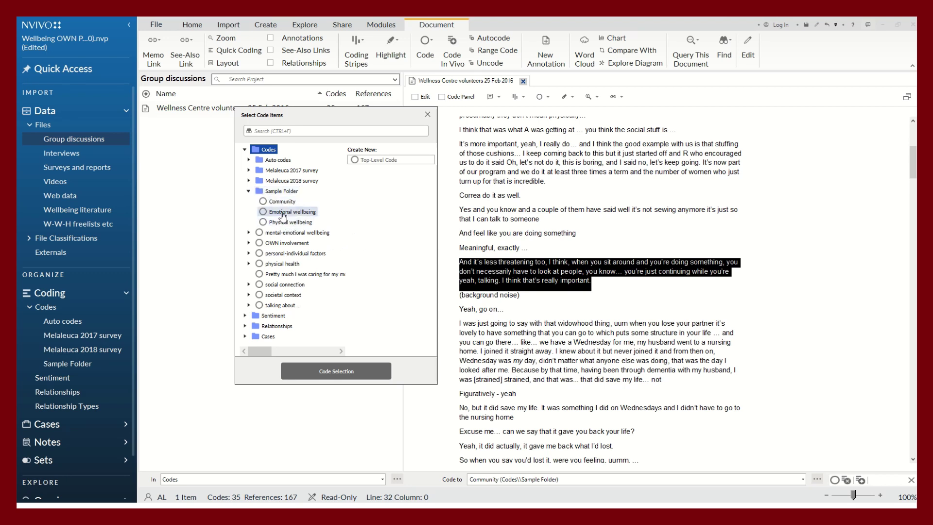
left_click(291, 212)
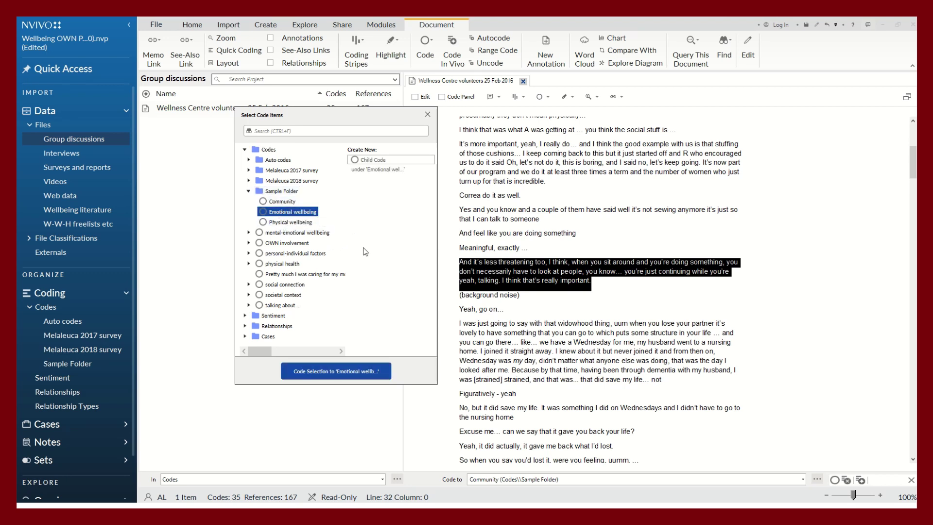
left_click(345, 374)
- Code the paragraph beginning 'Yeah, it started' to Physical wellbeing
scroll(523, 362, "down", 10)
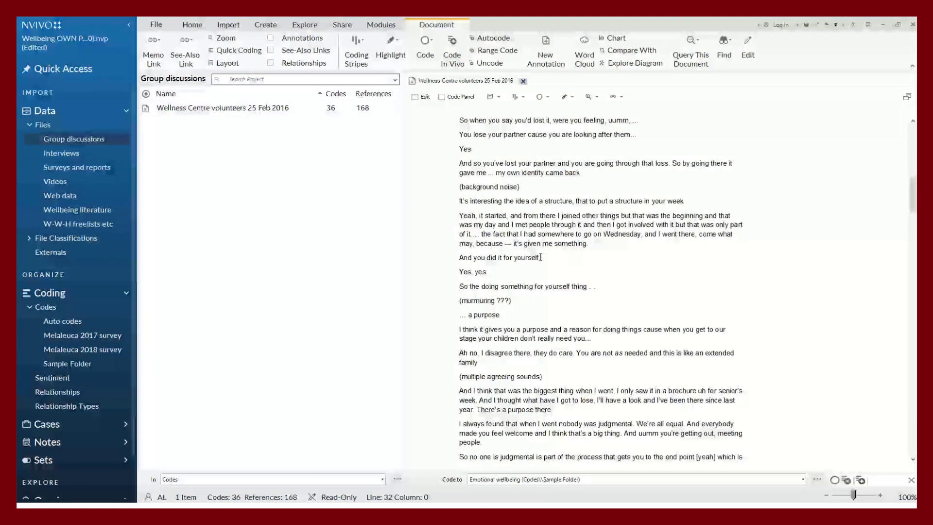
left_click_drag(599, 243, 460, 216)
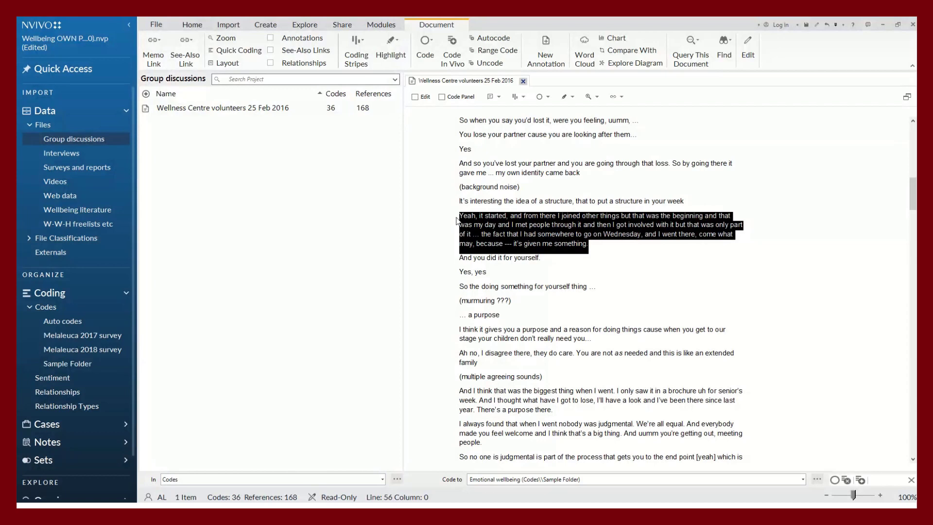
right_click(482, 218)
left_click(506, 222)
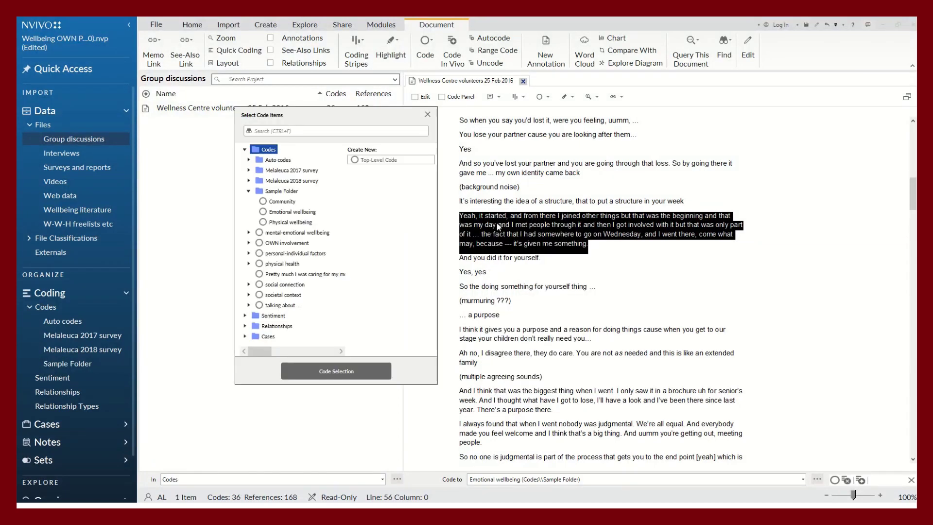
left_click(292, 222)
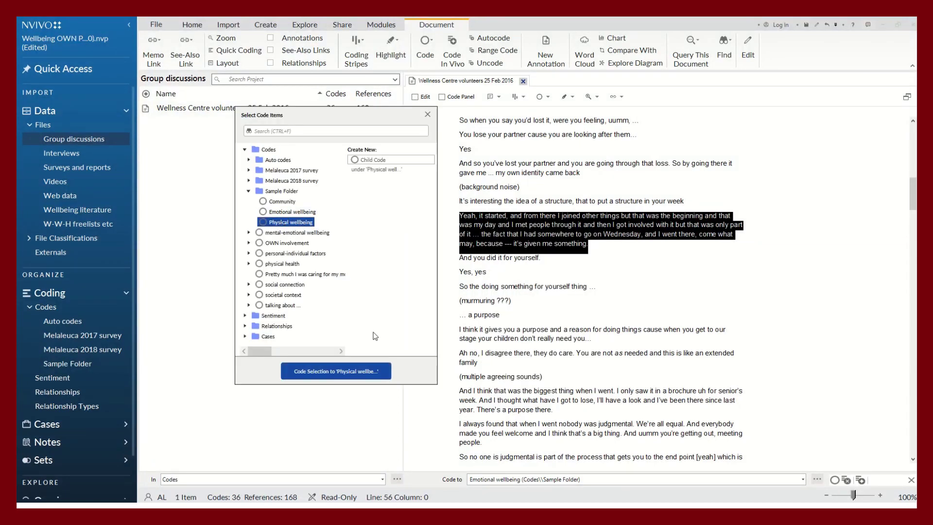
left_click(344, 377)
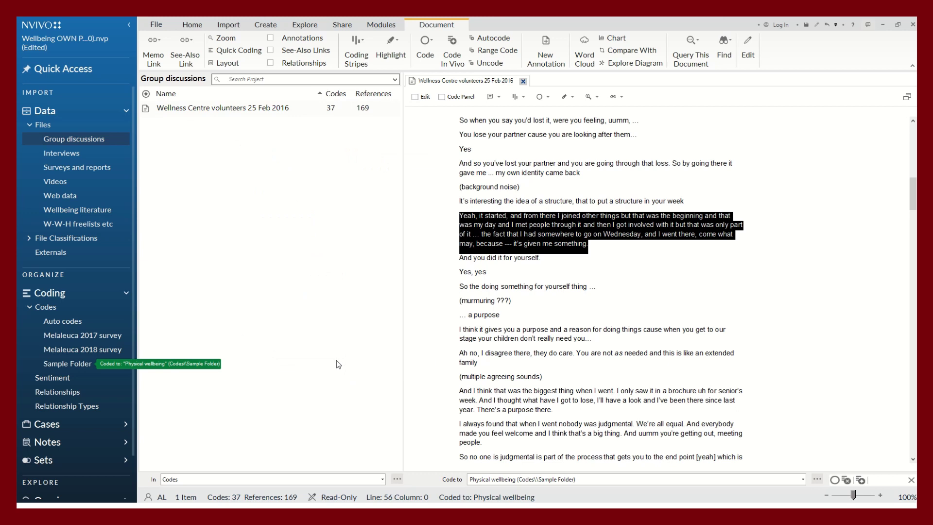
- List the Sample Folder codes, each showing 1 file and 1 reference
left_click(73, 363)
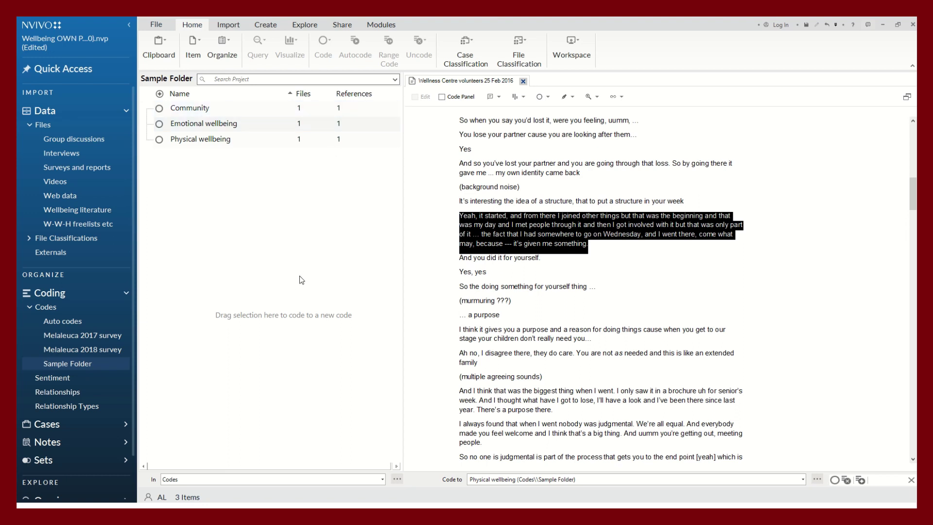
left_click(321, 273)
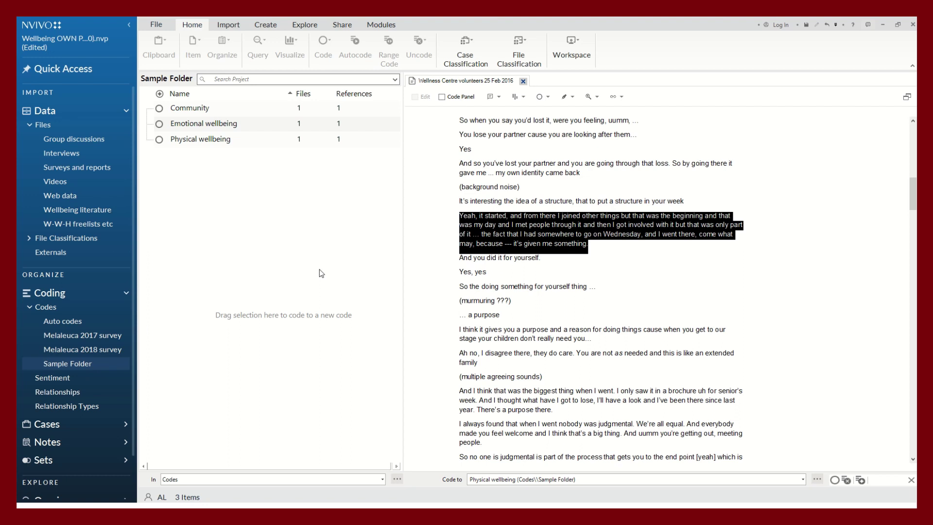
- Export the Sample Folder codebook with counts, overwriting the existing codebook file
right_click(77, 365)
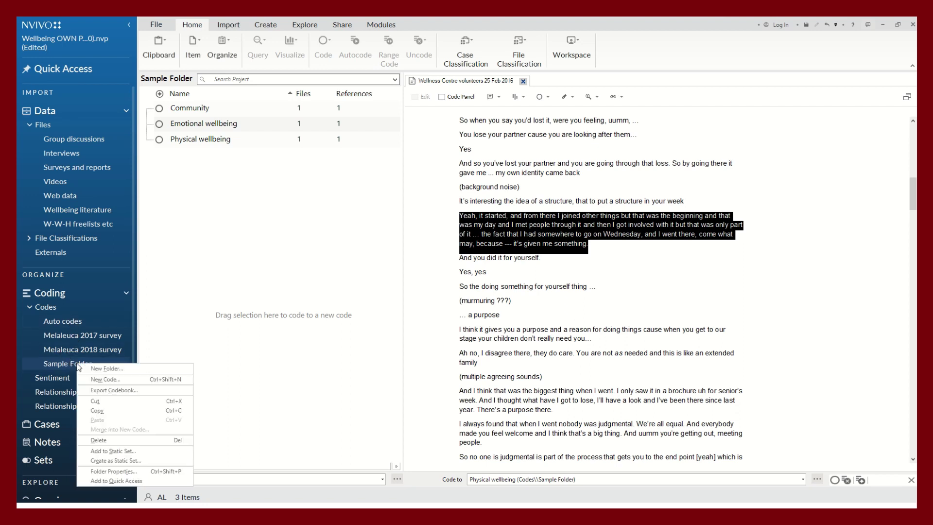
left_click(127, 390)
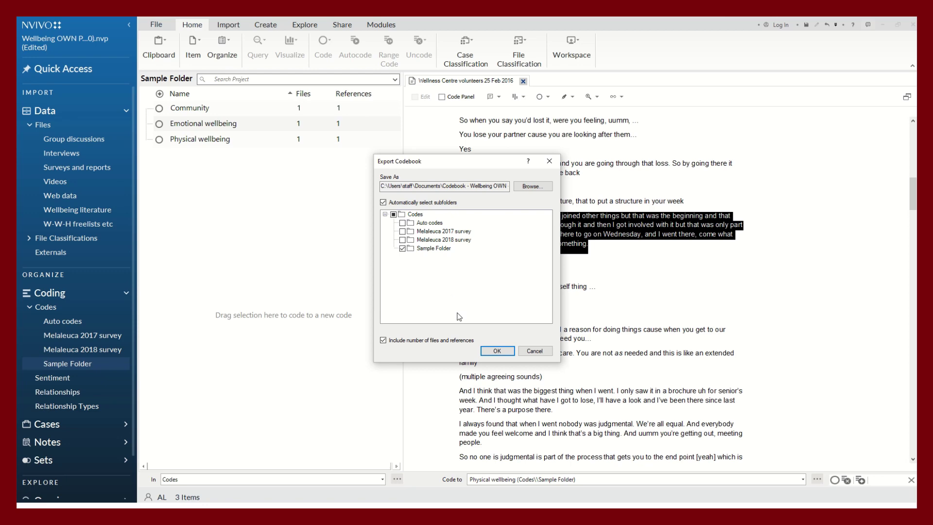
left_click(498, 352)
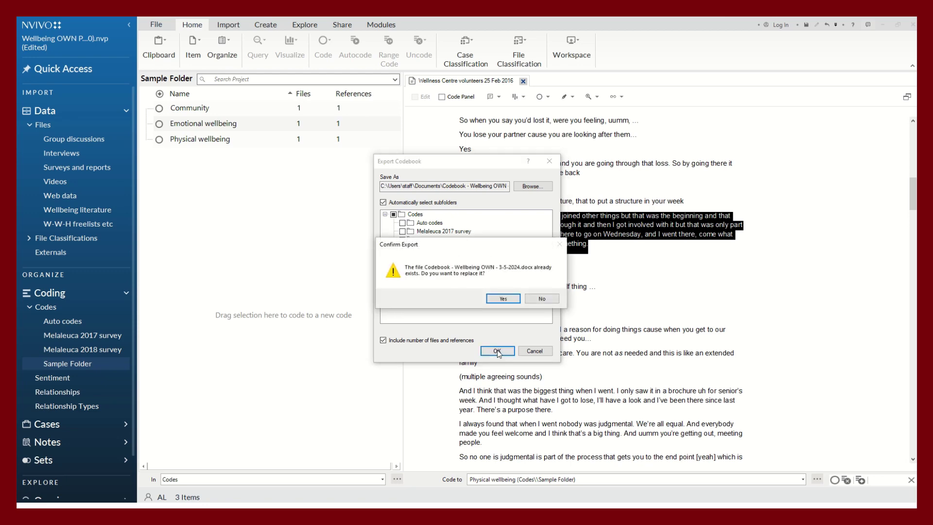
left_click(514, 301)
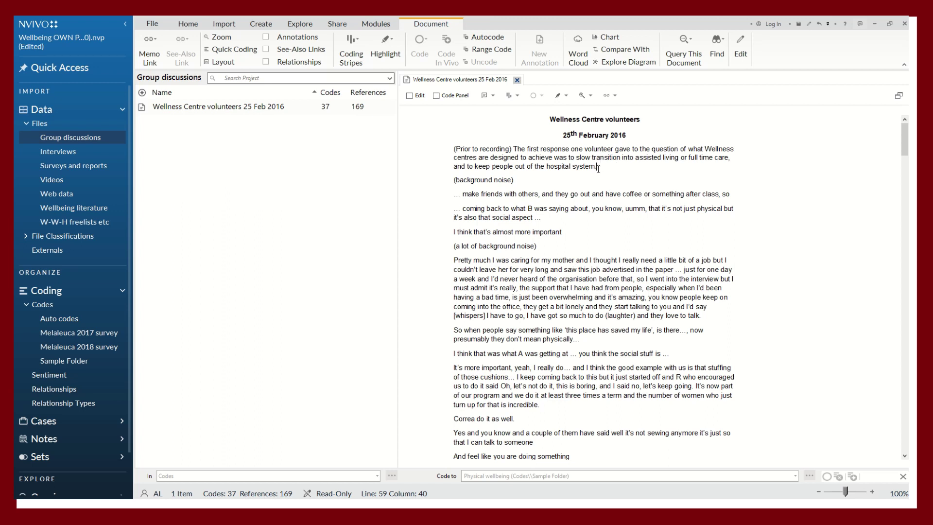
- Code the '(Prior to recording)' paragraph In Vivo and show the full Codes list
mouse_move(597, 168)
left_mouse_down()
mouse_move(533, 168)
mouse_move(453, 149)
mouse_move(447, 161)
left_mouse_up()
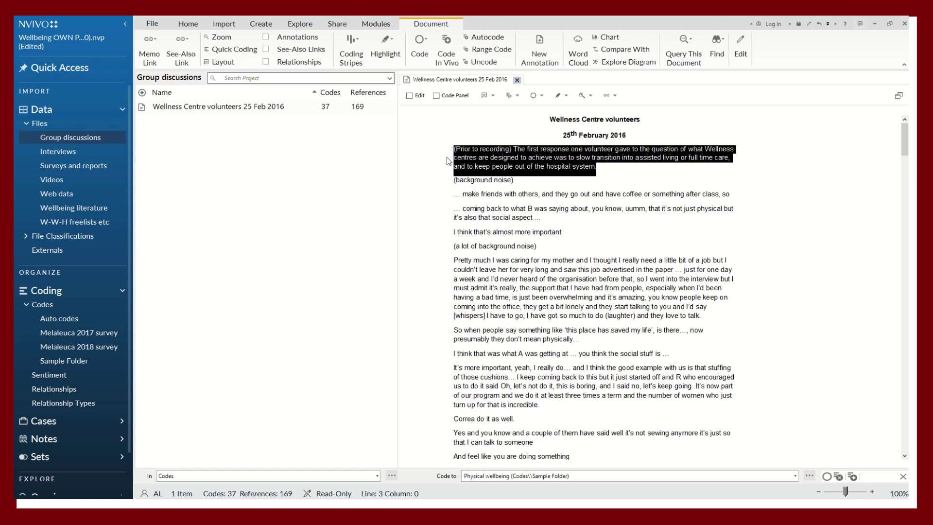
right_click(488, 166)
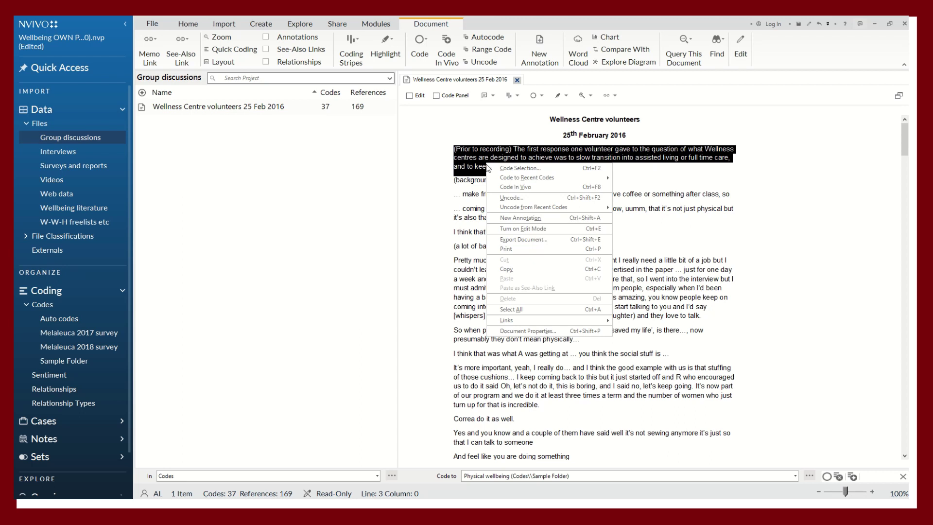
left_click(532, 187)
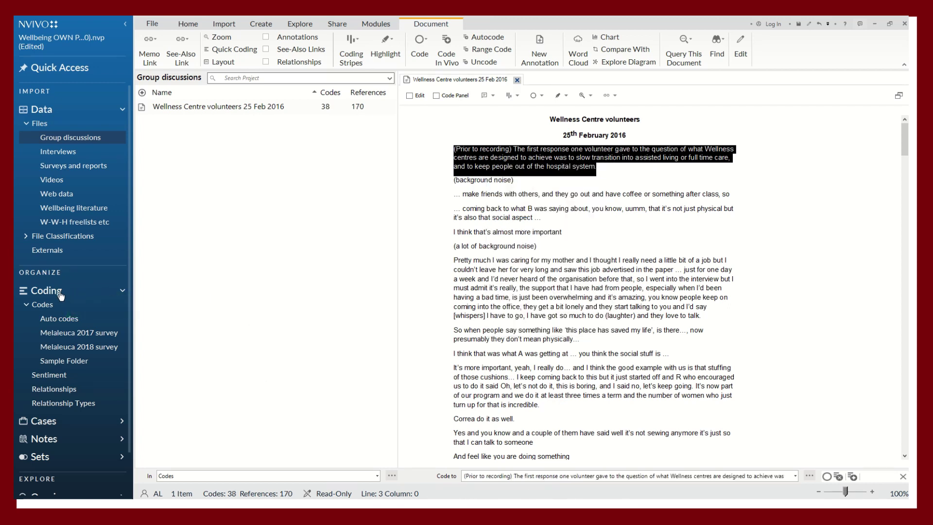
left_click(43, 306)
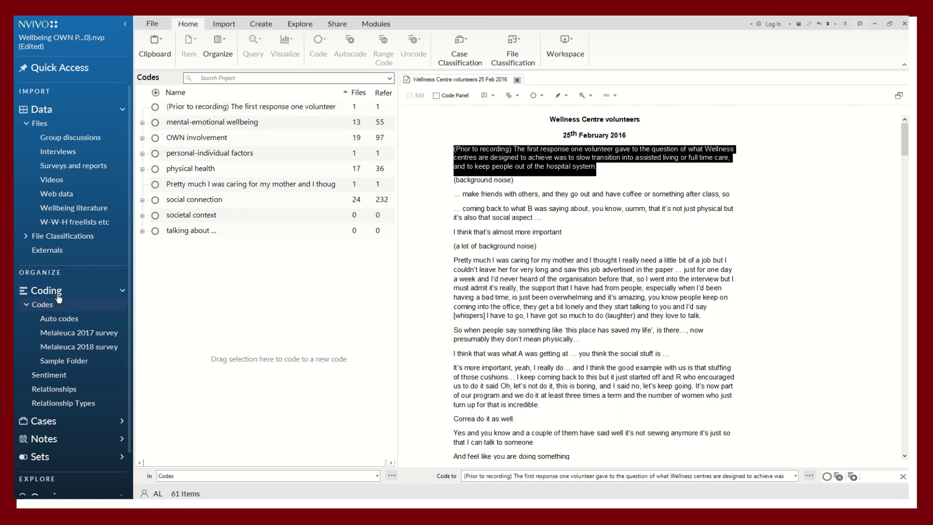
- Open the new in vivo code to view its single 1.27% coverage reference
left_click(261, 109)
right_click(260, 108)
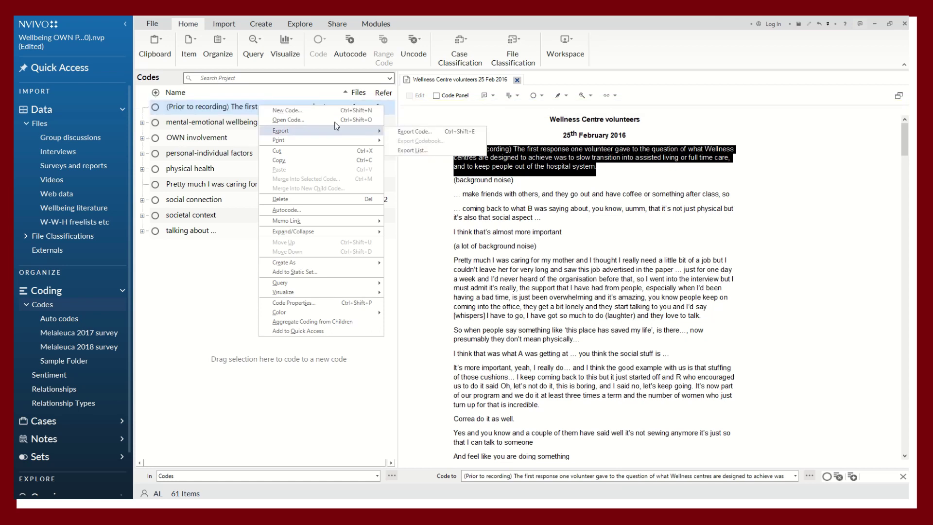
left_click(303, 121)
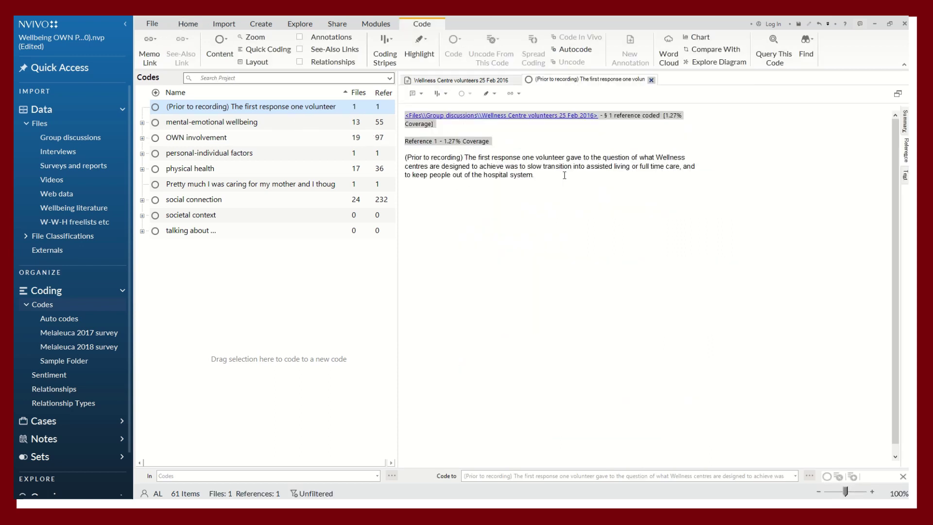
right_click(295, 113)
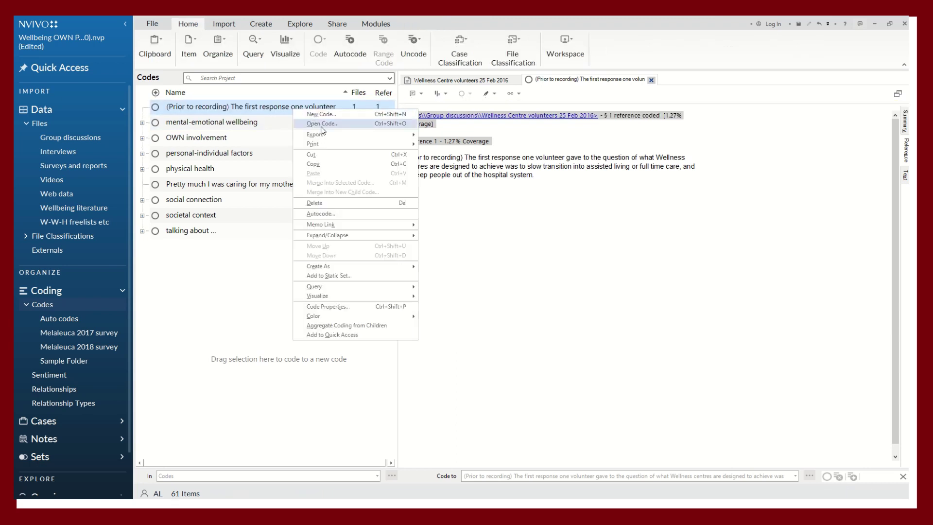
mouse_move(338, 236)
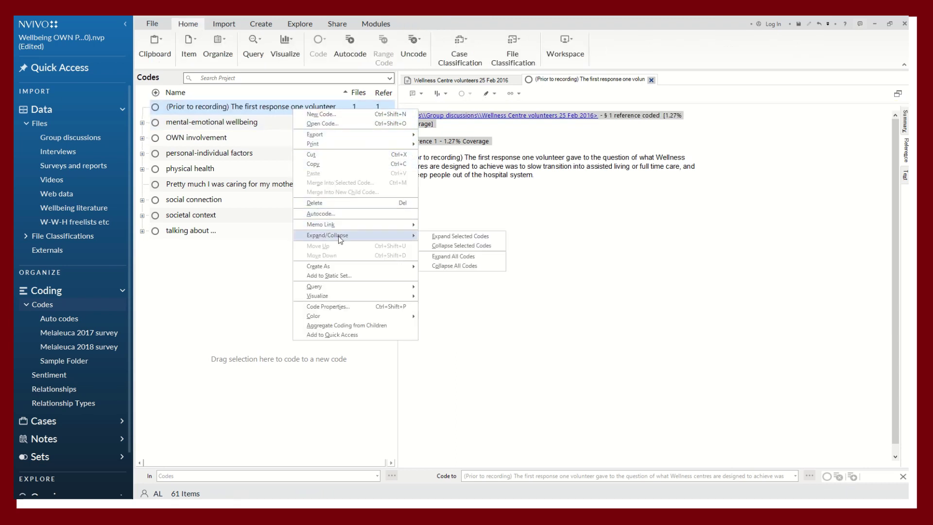
- Rename the in vivo code 'Community', describe it as informal or formal social networks, colour Dark Blue
left_click(351, 306)
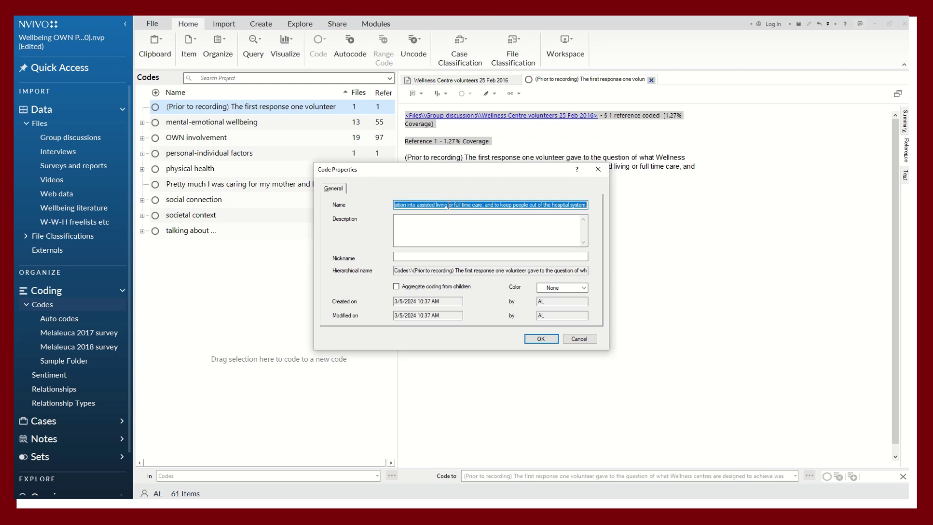
key("Delete")
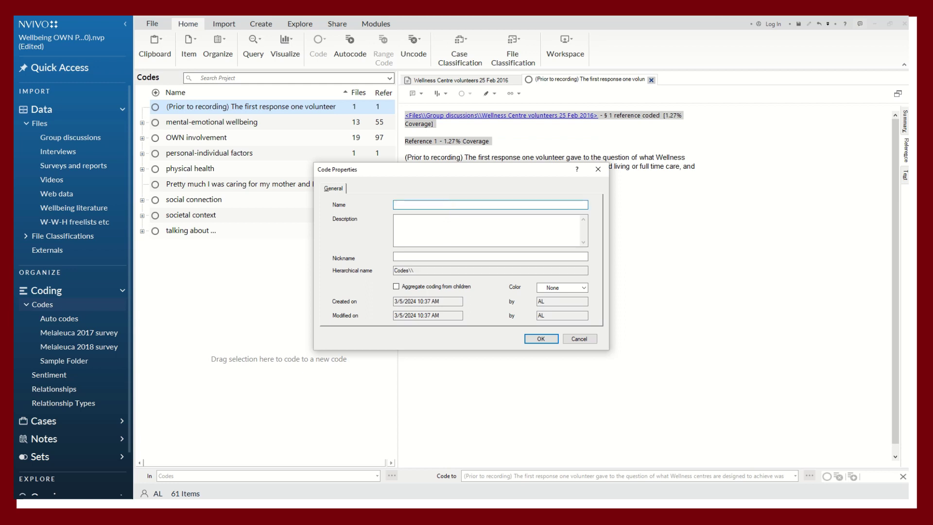
type("Community")
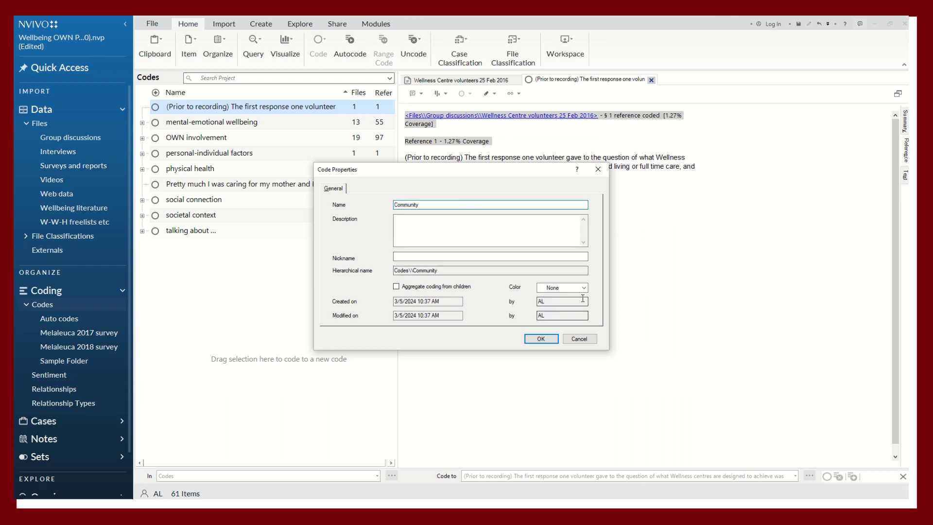
left_click(480, 233)
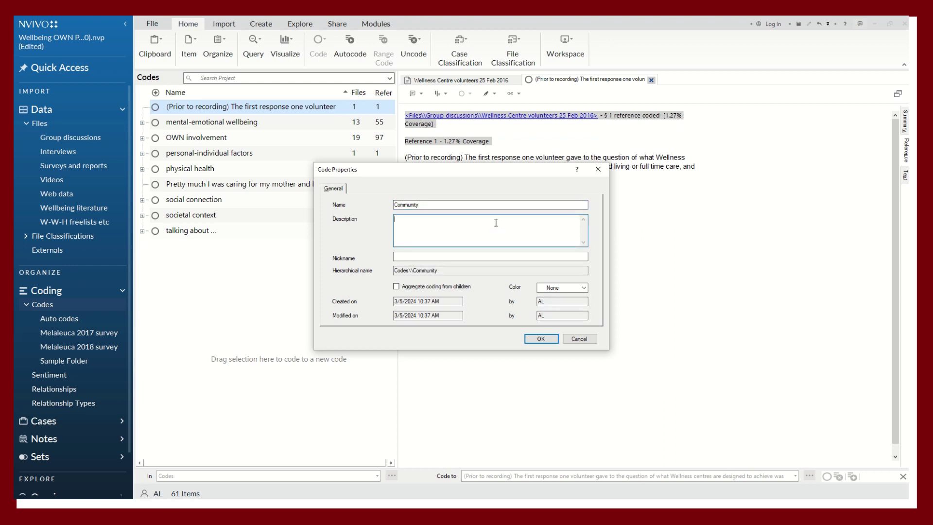
type("Informal aor formal social networks")
left_click(562, 289)
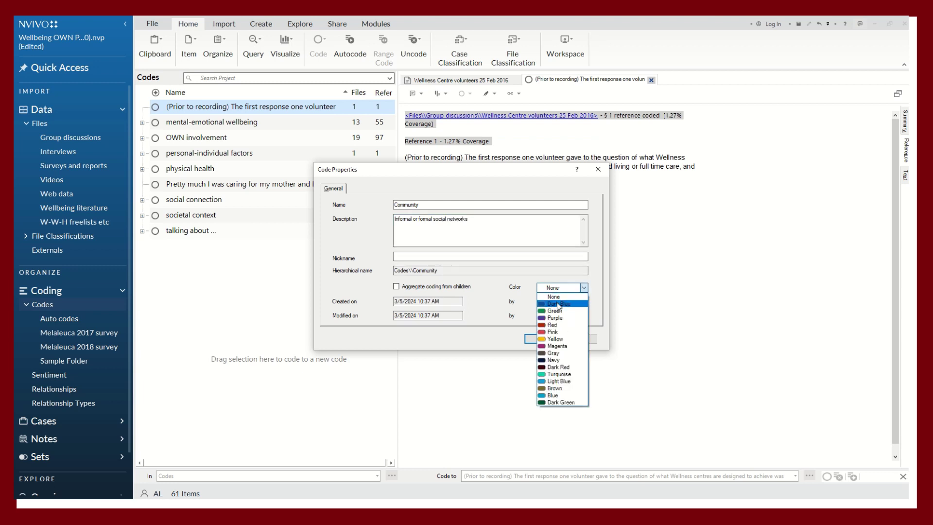
left_click(558, 307)
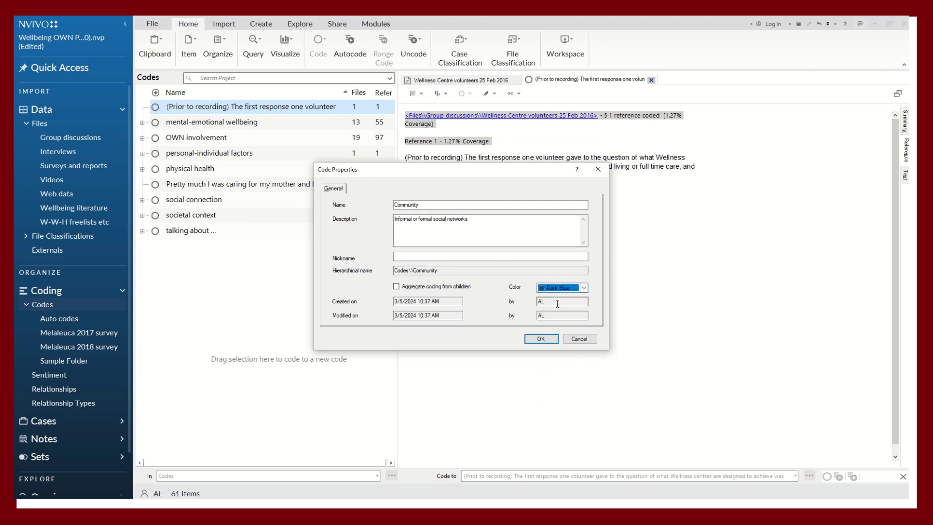
left_click(541, 339)
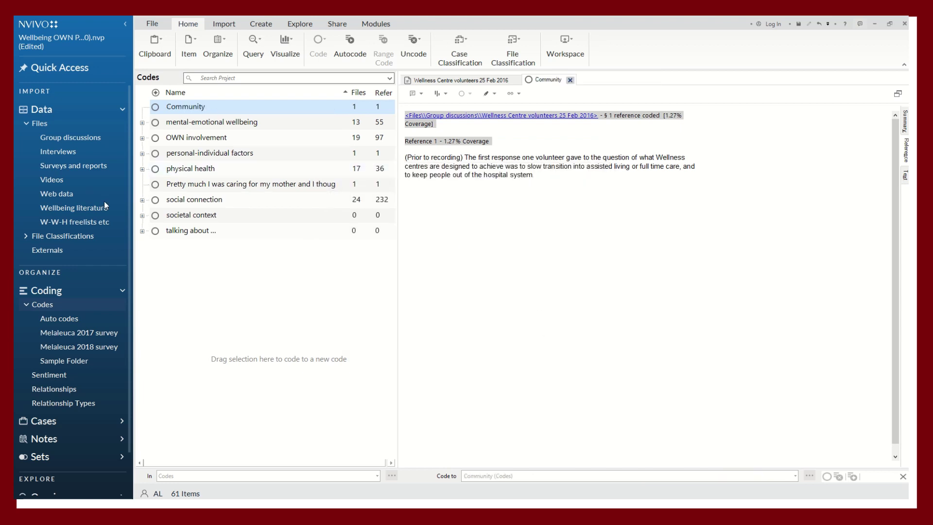
- Open the Wellness Centre volunteers transcript from the Group discussions files
left_click(74, 140)
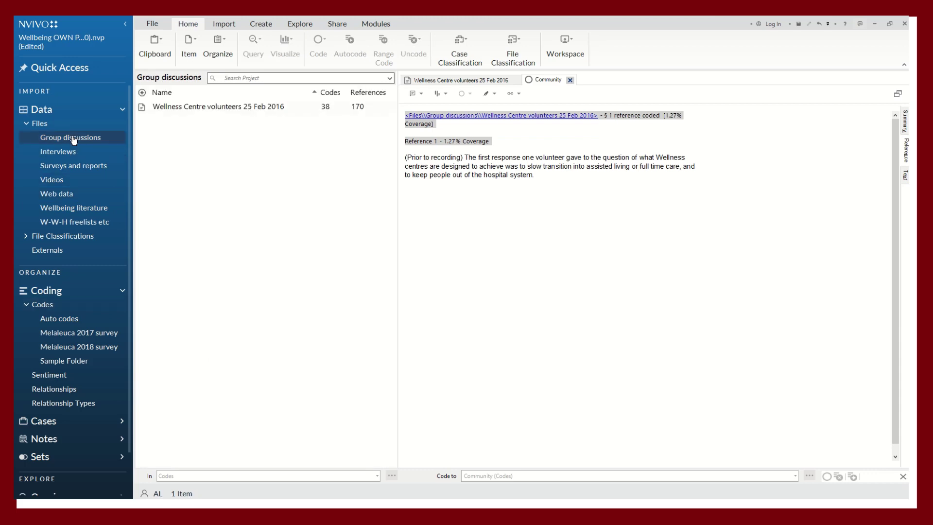
left_click(459, 82)
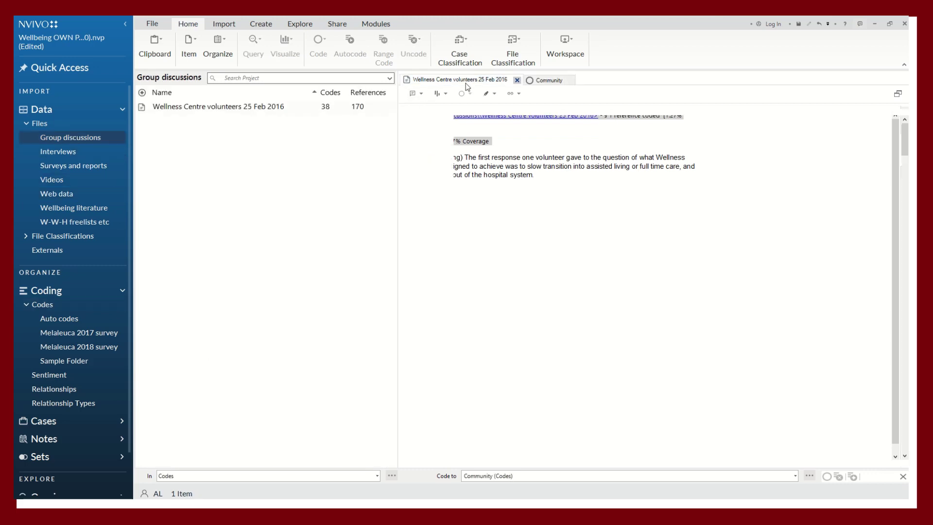
left_click(581, 248)
scroll(564, 252, "down", 5)
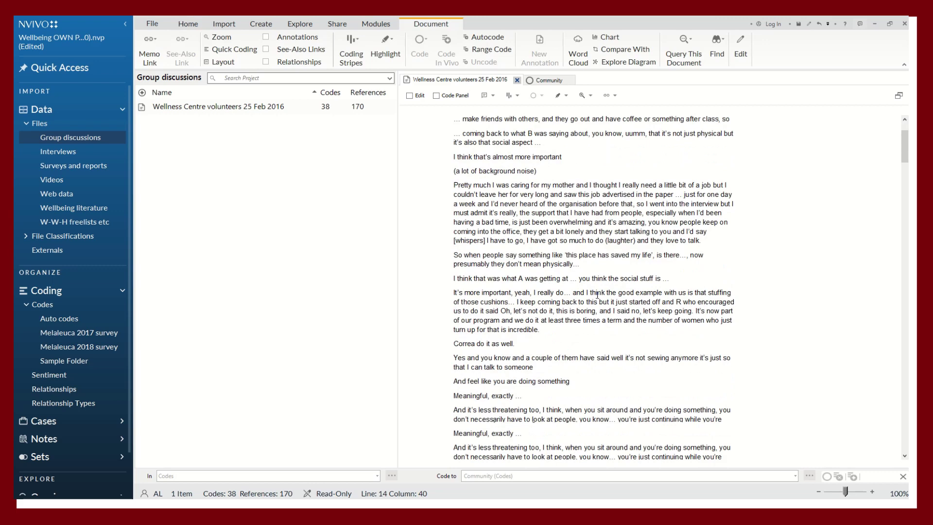
- Select the 'It's more important…' cushions paragraph and code it in vivo to a new code
left_click_drag(547, 257, 449, 221)
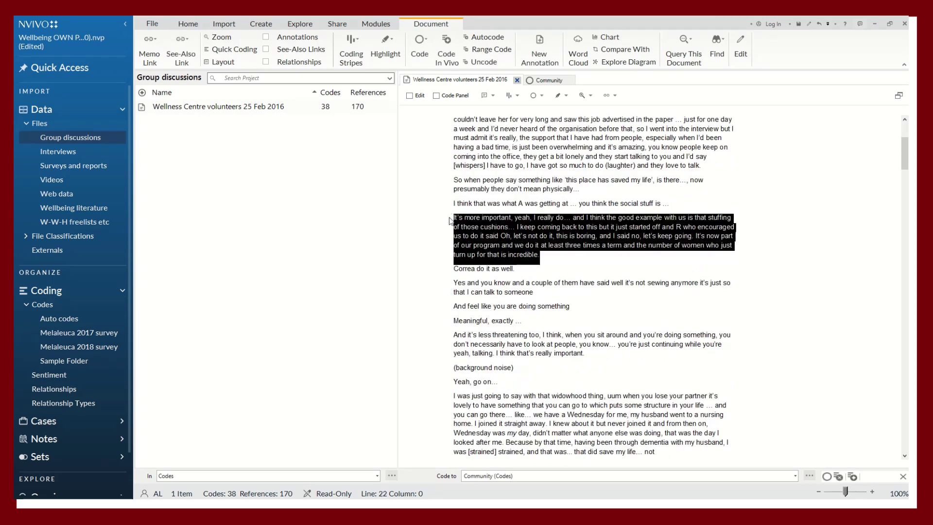
right_click(505, 242)
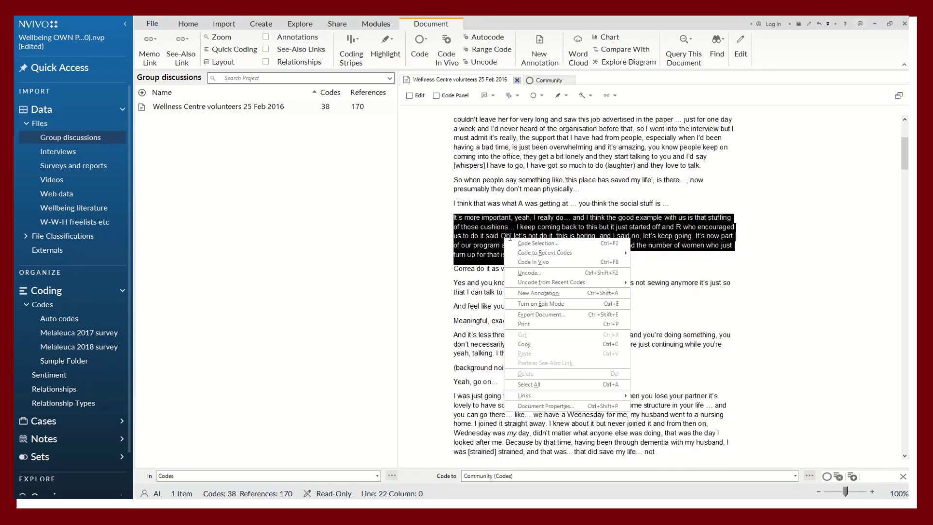
left_click(481, 238)
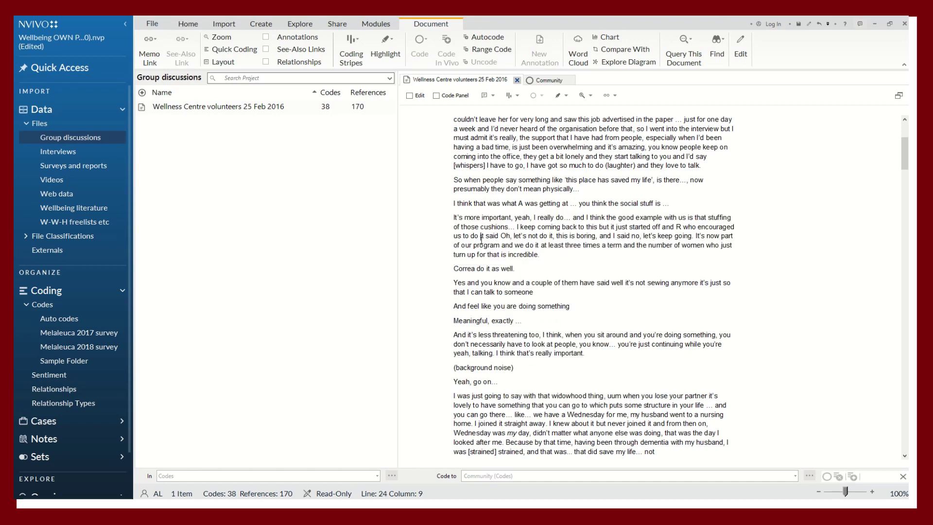
left_click_drag(547, 261, 453, 219)
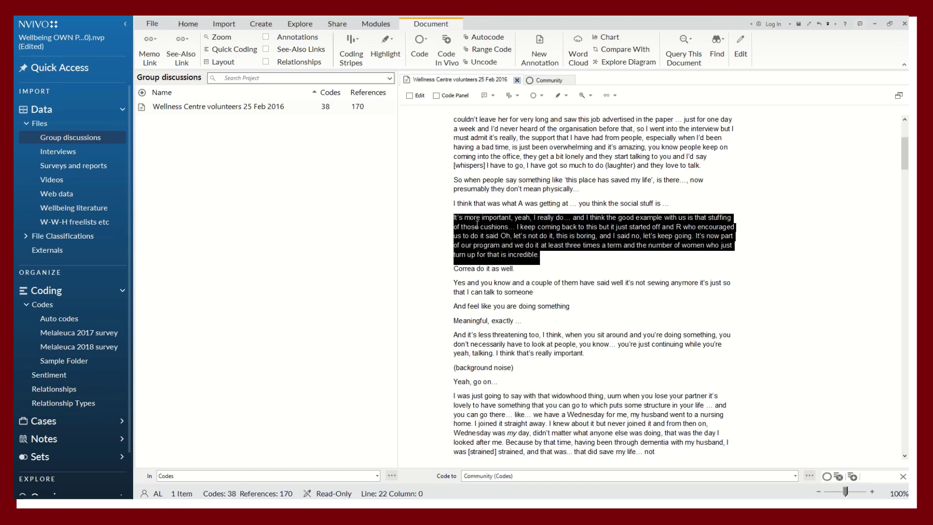
right_click(478, 226)
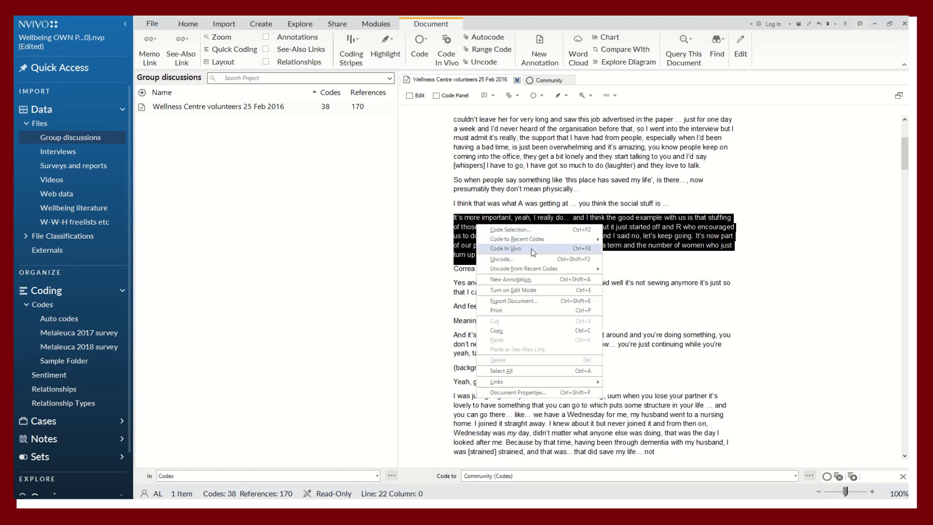
key("Escape")
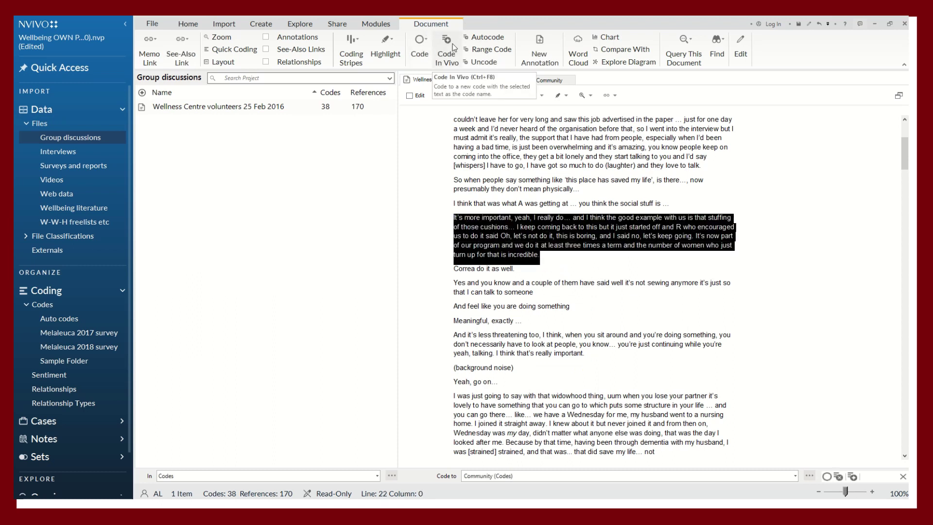
left_click(426, 49)
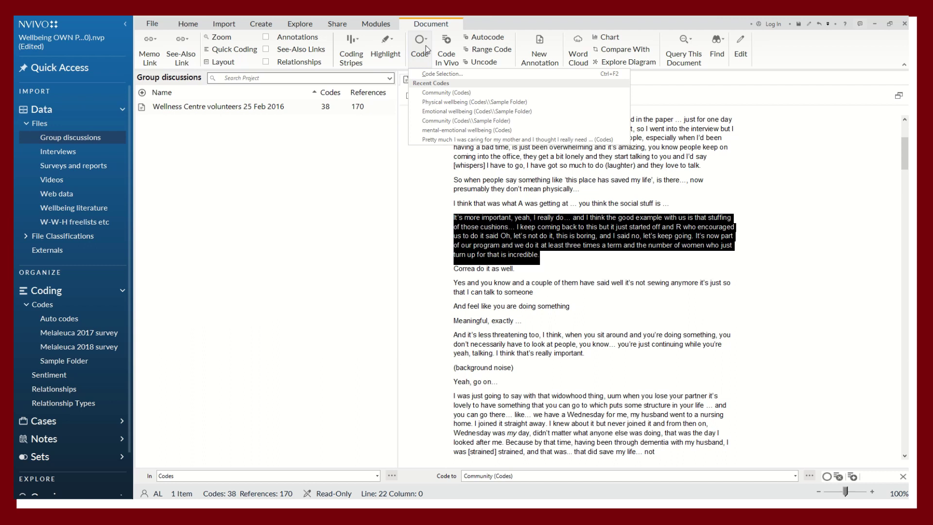
left_click(448, 53)
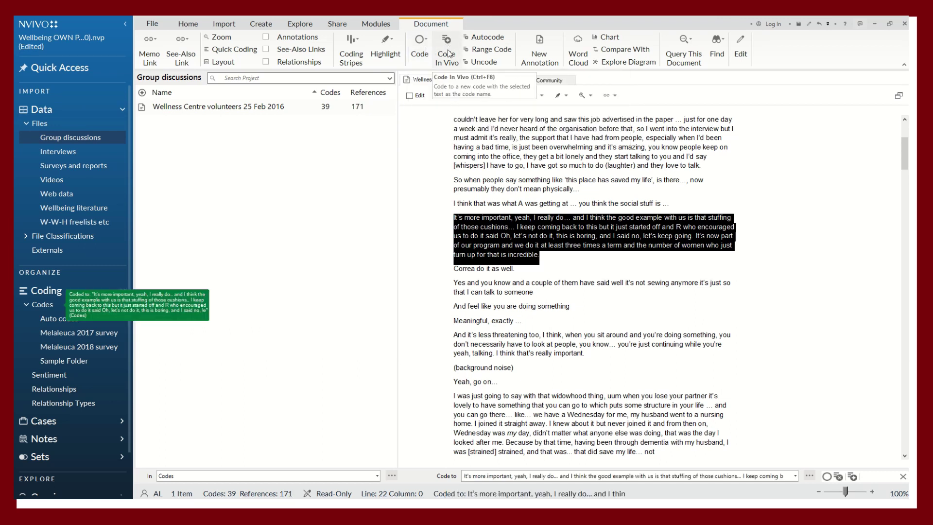
- In Code Properties, rename the long cushions in vivo code to Friendship and colour it magenta
left_click(47, 293)
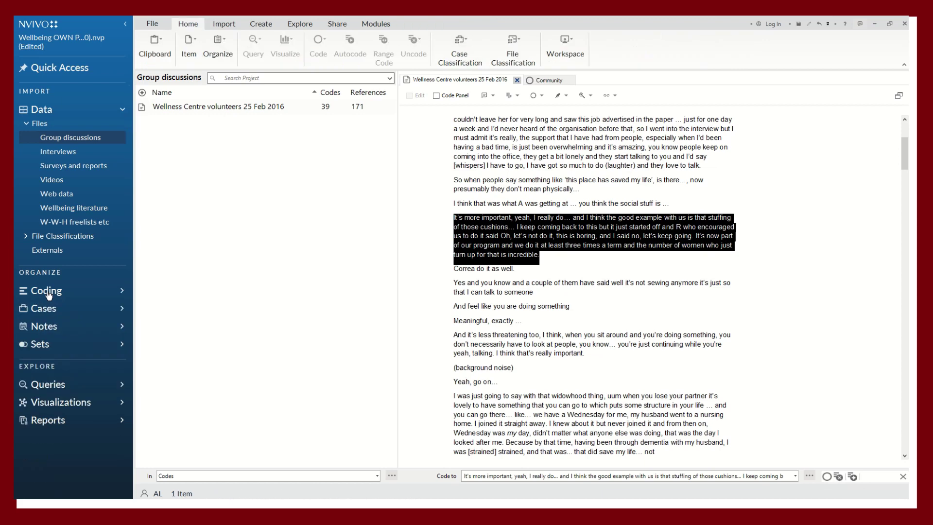
left_click(48, 293)
left_click(44, 306)
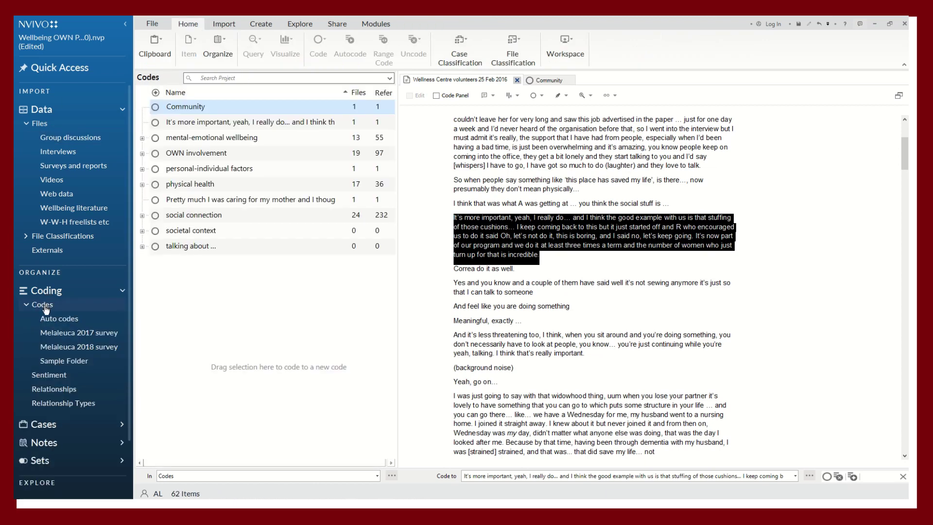
right_click(221, 125)
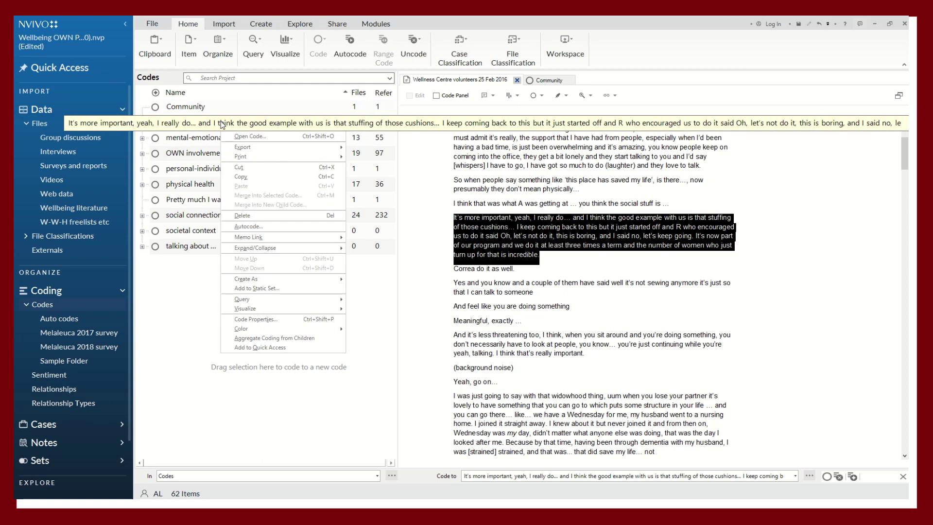
left_click(272, 320)
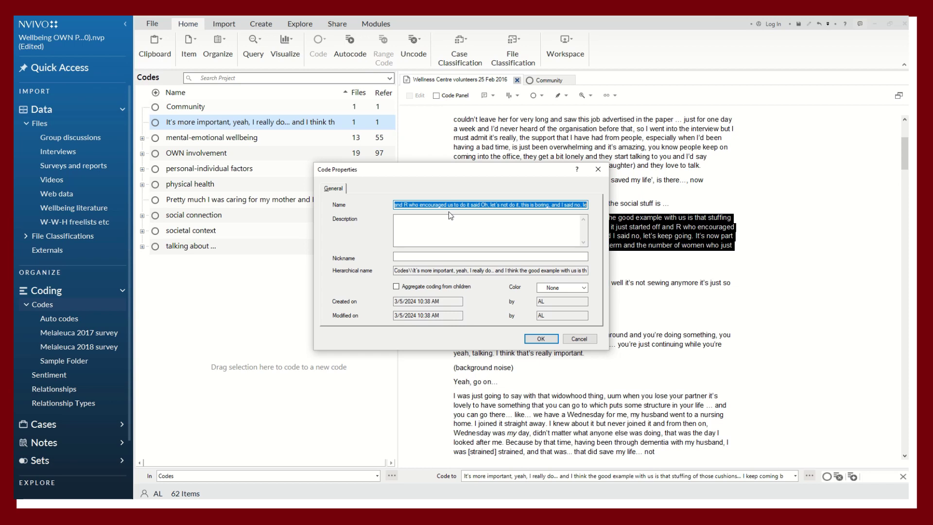
type("Friendship")
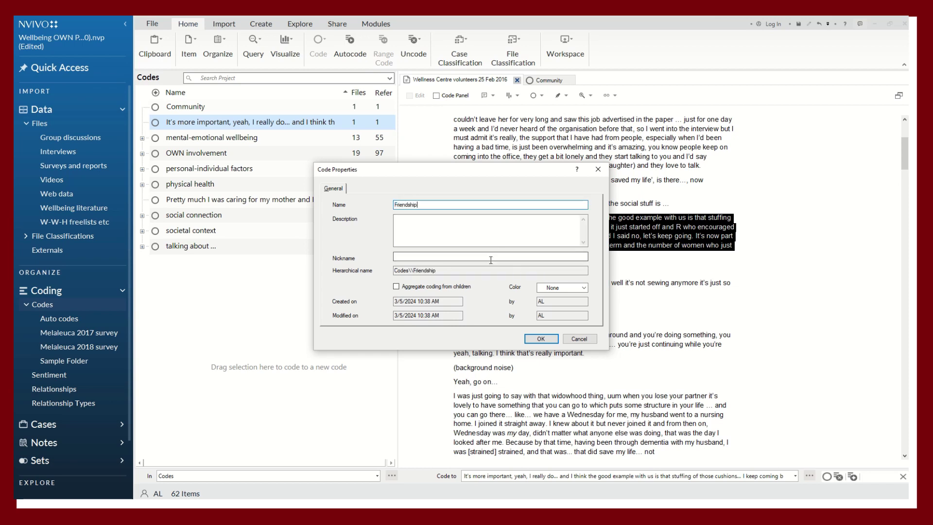
left_click(509, 238)
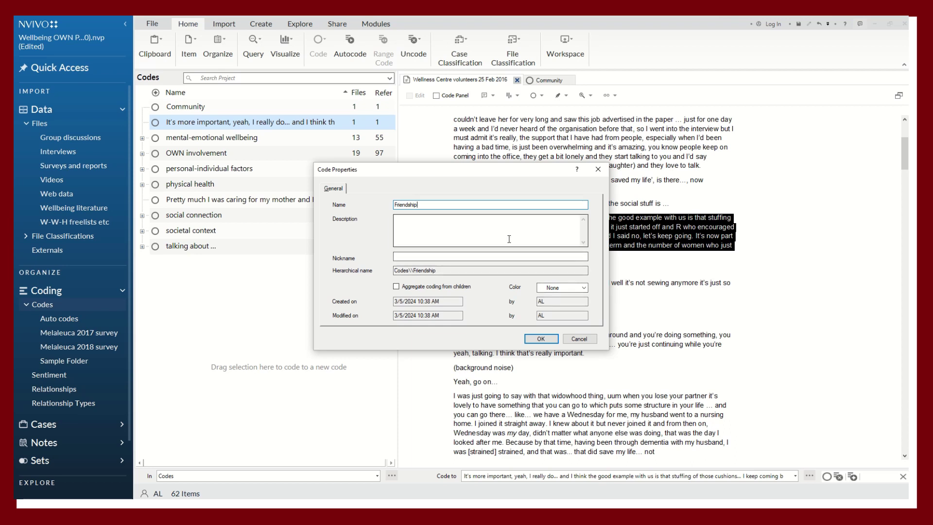
left_click(563, 287)
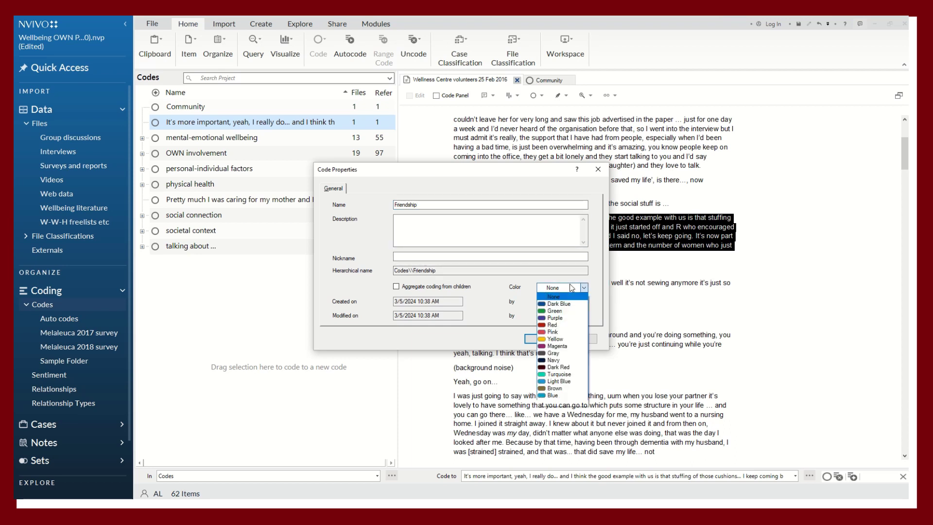
left_click(558, 346)
left_click(542, 339)
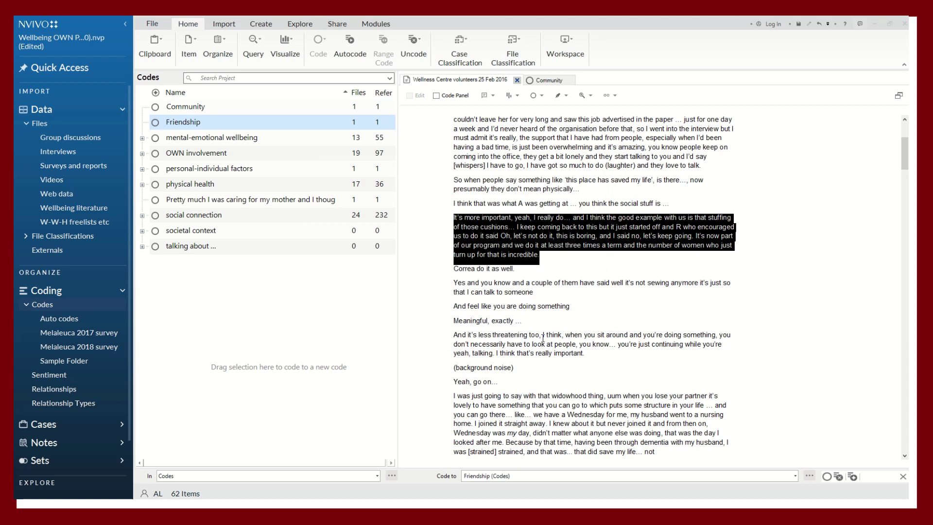
- Code the 'less threatening' paragraph to Friendship from the recent codes
left_click(286, 306)
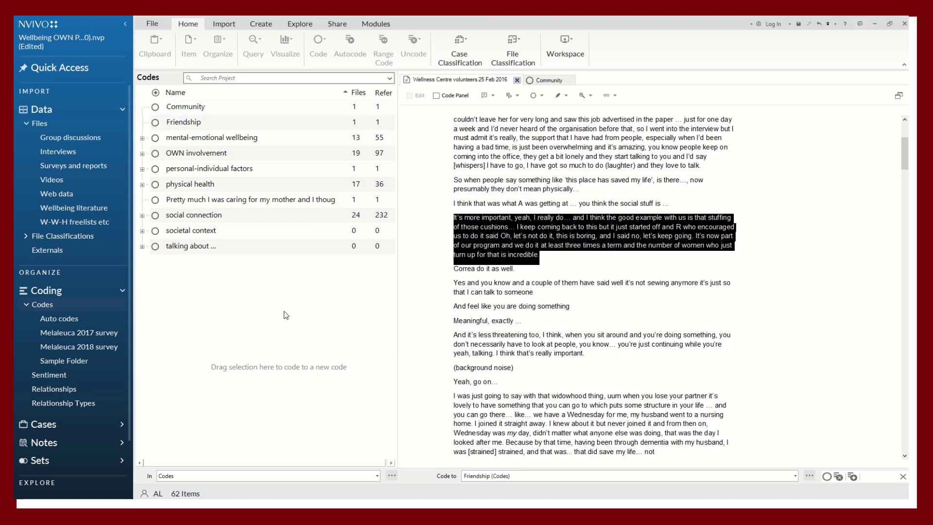
left_click(599, 335)
scroll(591, 311, "down", 3)
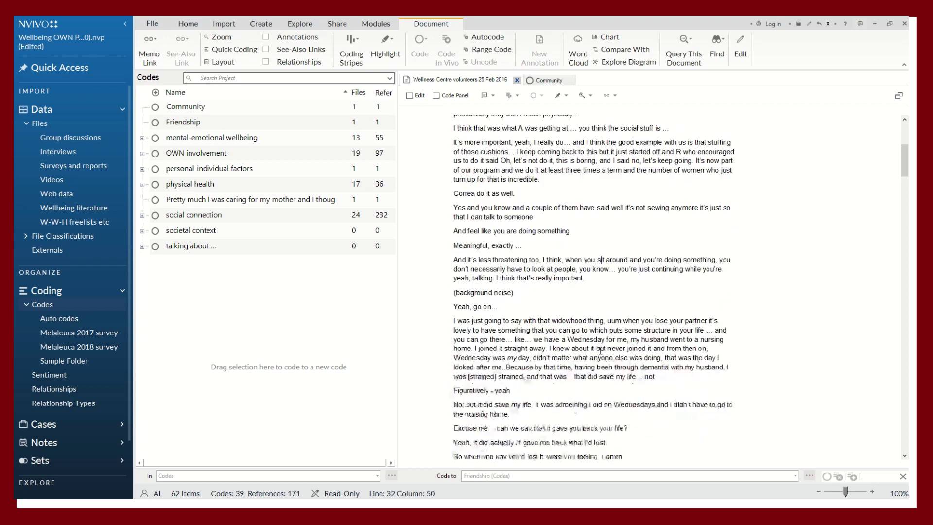
left_click_drag(587, 282, 453, 265)
right_click(497, 275)
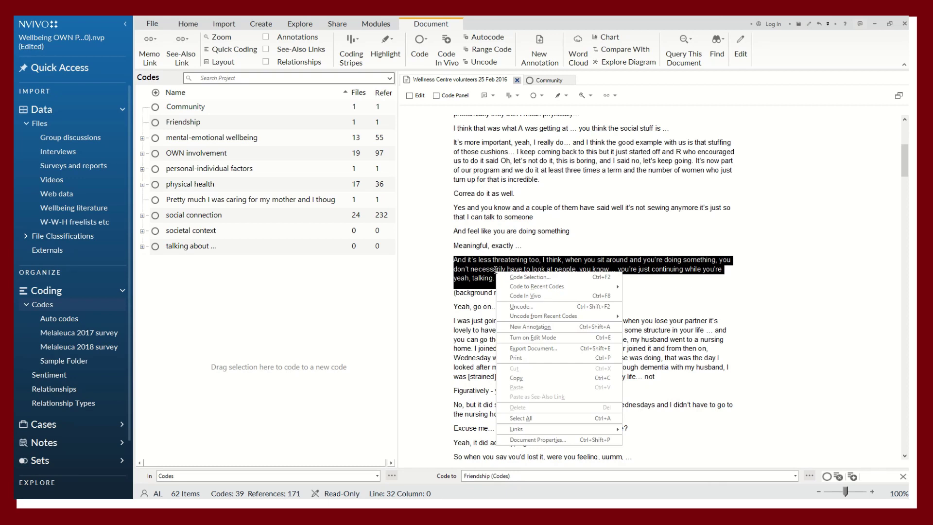
mouse_move(521, 287)
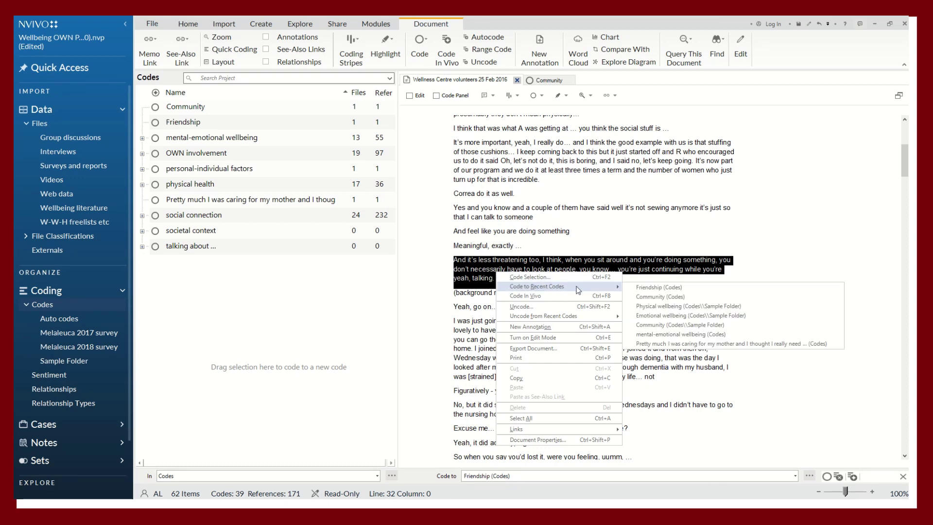
left_click(663, 287)
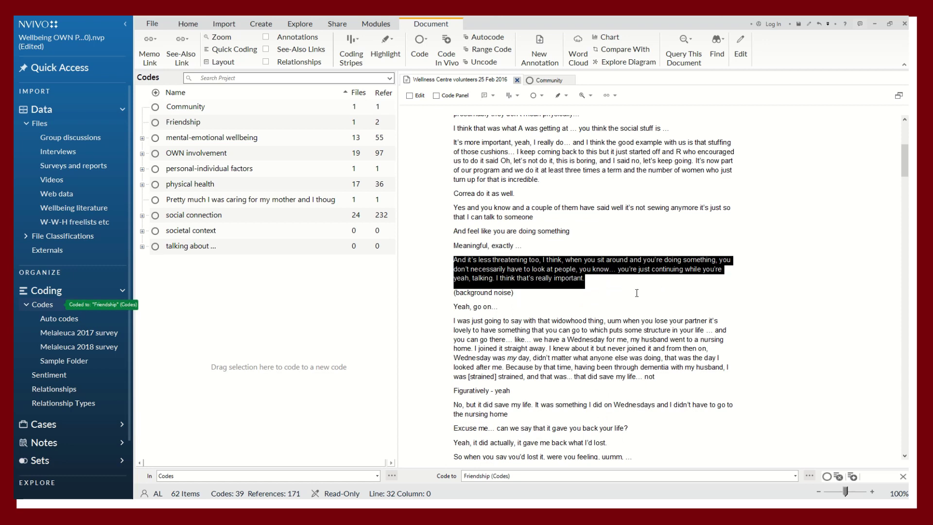
left_click(515, 292)
- Code the line about a structure in your week to Community
scroll(627, 324, "down", 3)
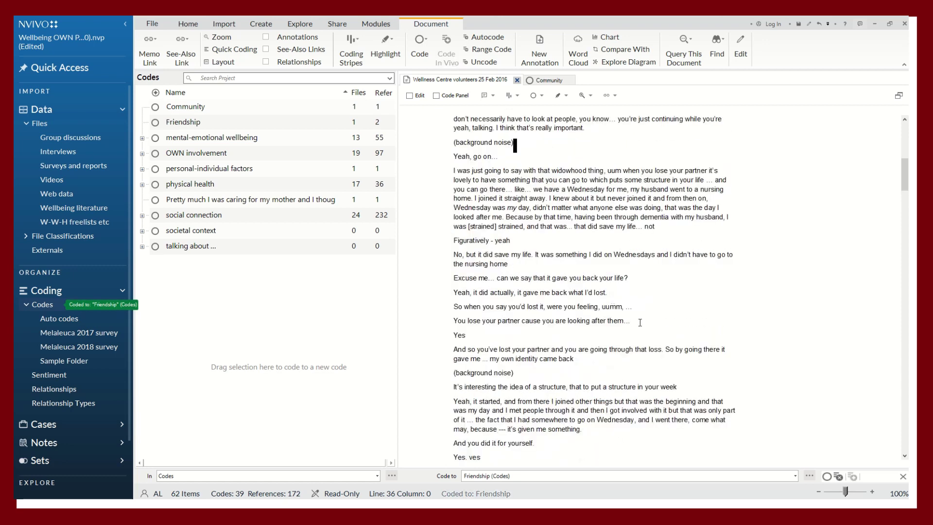
left_click_drag(640, 323, 537, 308)
left_click(514, 321)
scroll(566, 364, "down", 3)
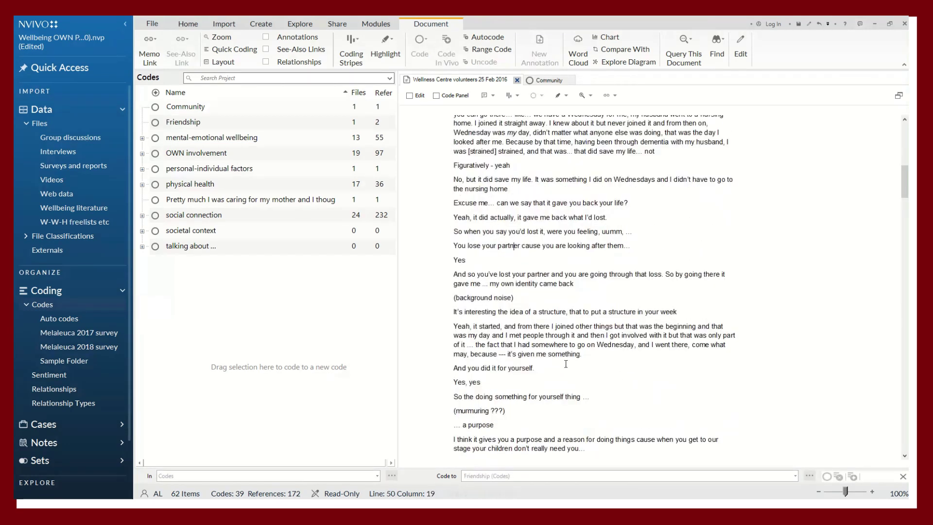
left_click_drag(677, 314, 452, 314)
right_click(478, 314)
mouse_move(517, 327)
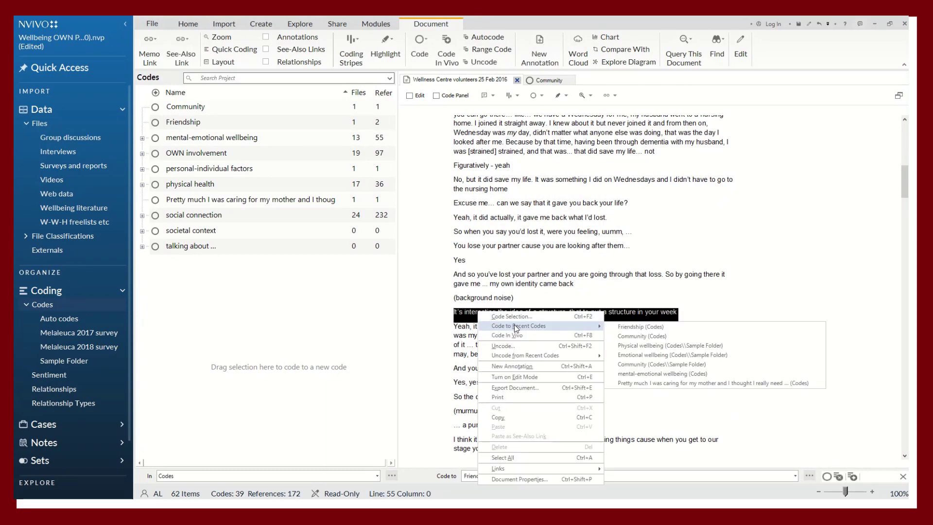
left_click(644, 336)
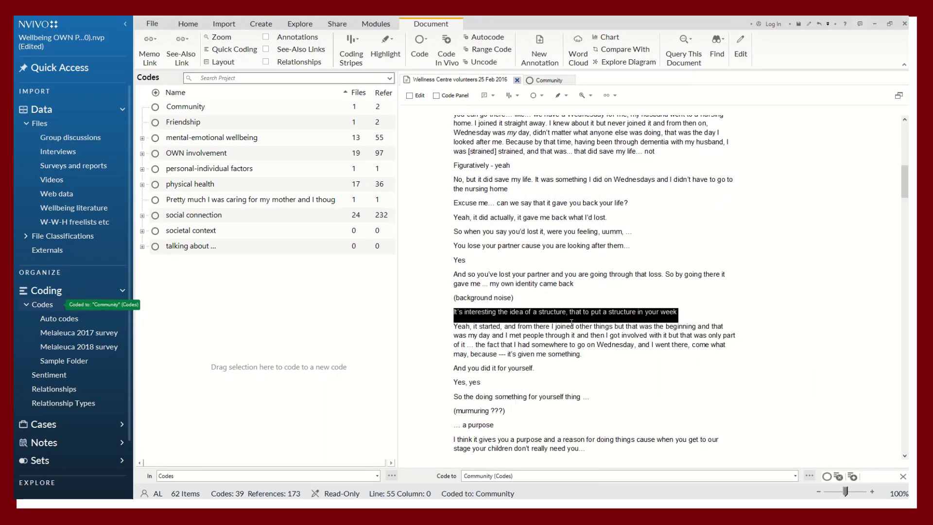
left_click(562, 337)
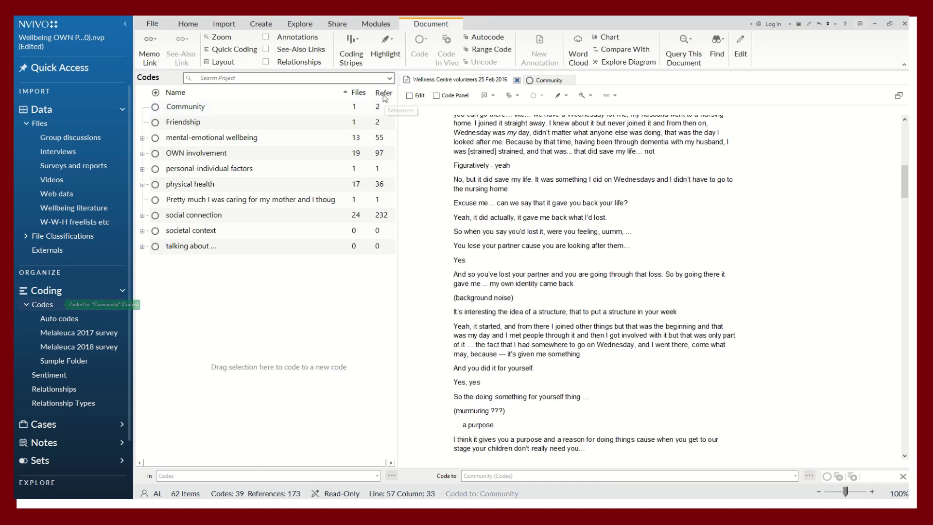